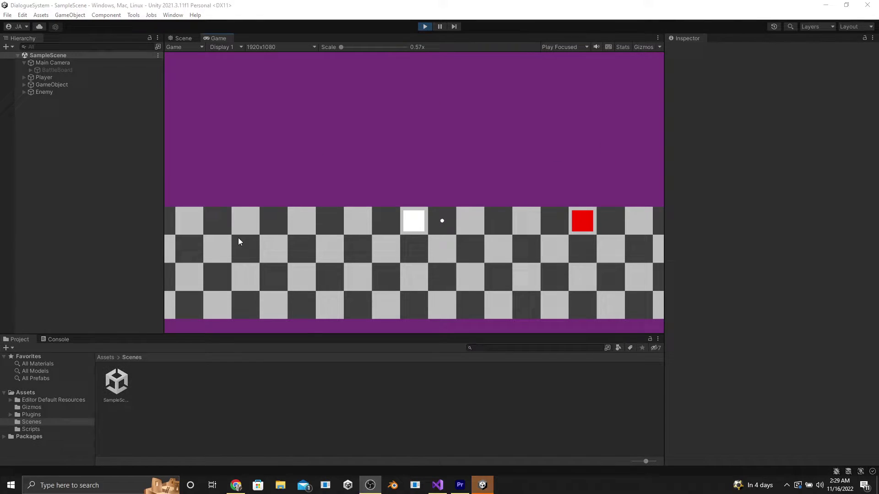
Play-test by moving the player square with the arrow keys into the red enemy
key(Right)
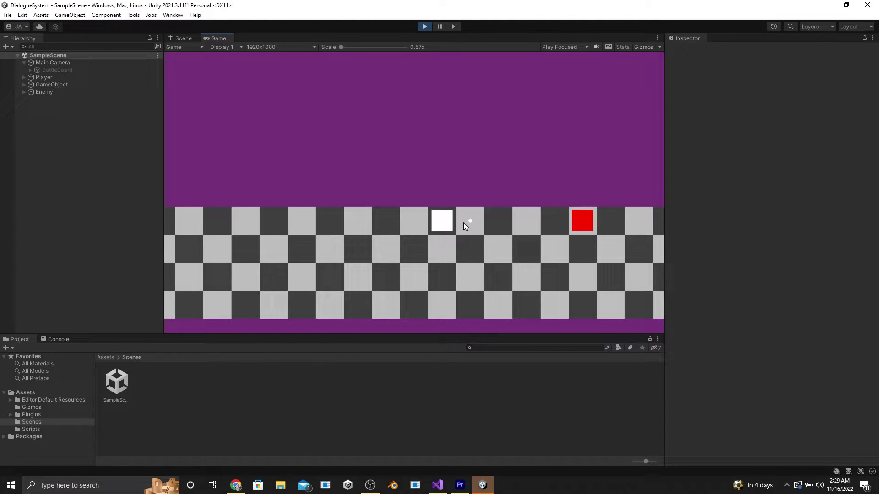
key(Right)
key(Right)
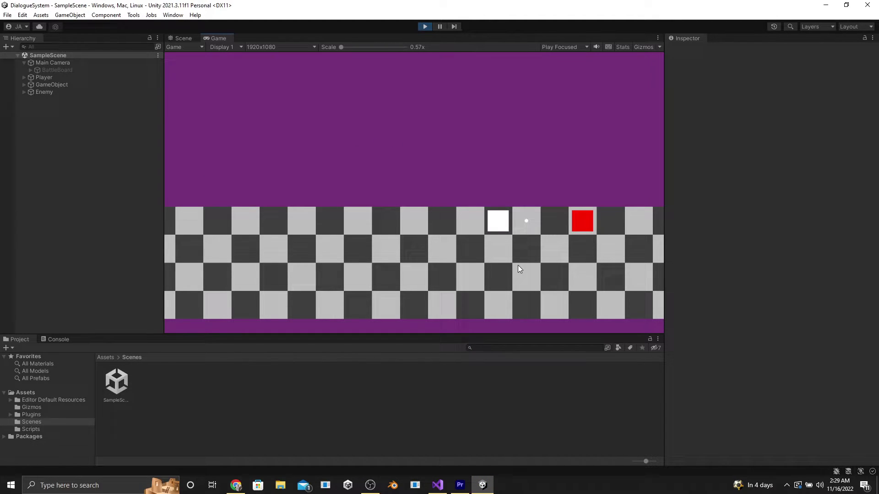
key(Right)
key(Right)
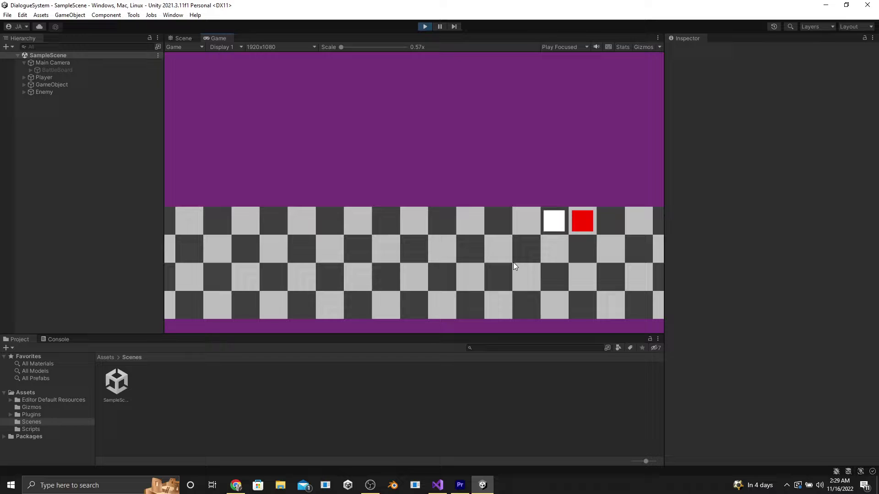
key(Left)
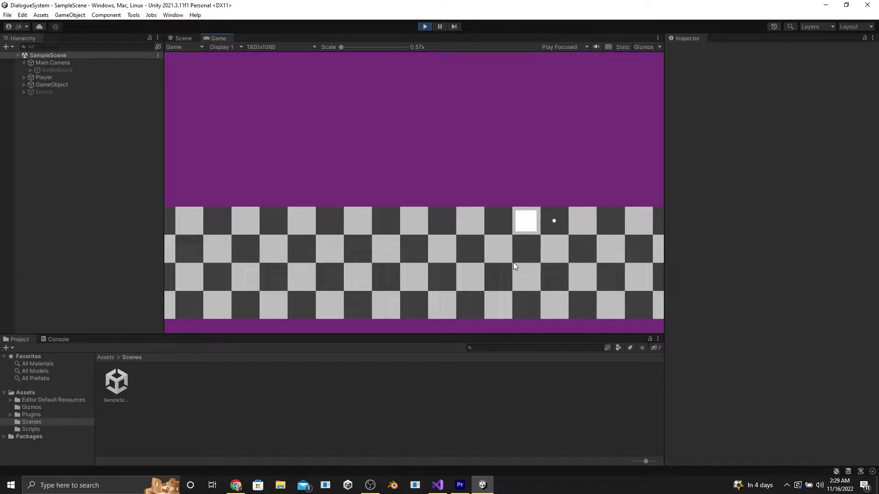
key(Up)
key(Down)
Stop Play mode and delete the BattleBoard object from under Main Camera
click(425, 27)
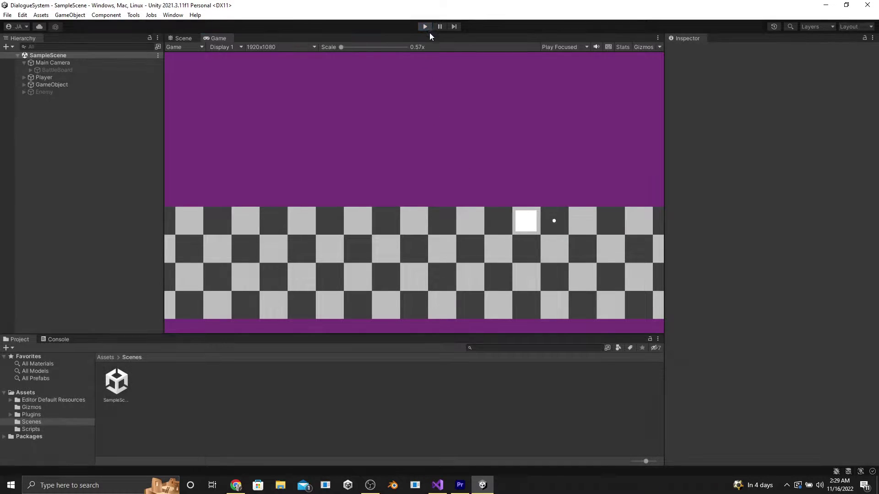
click(37, 69)
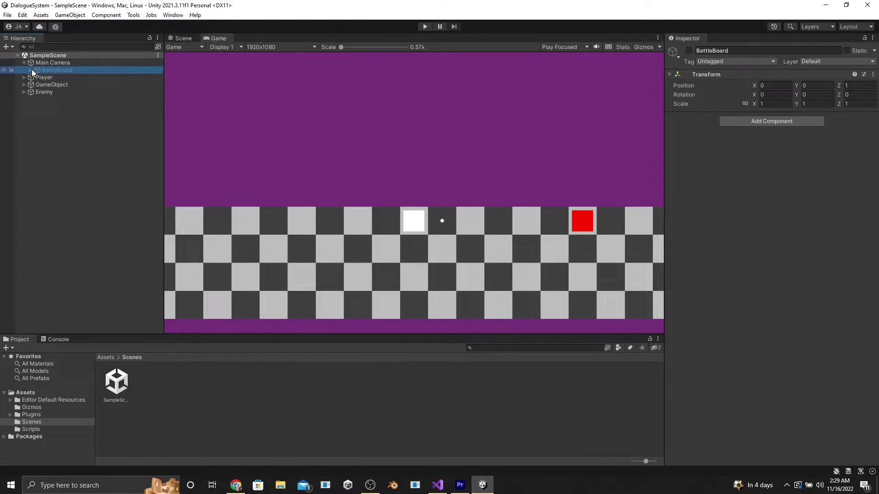
key(Delete)
click(68, 63)
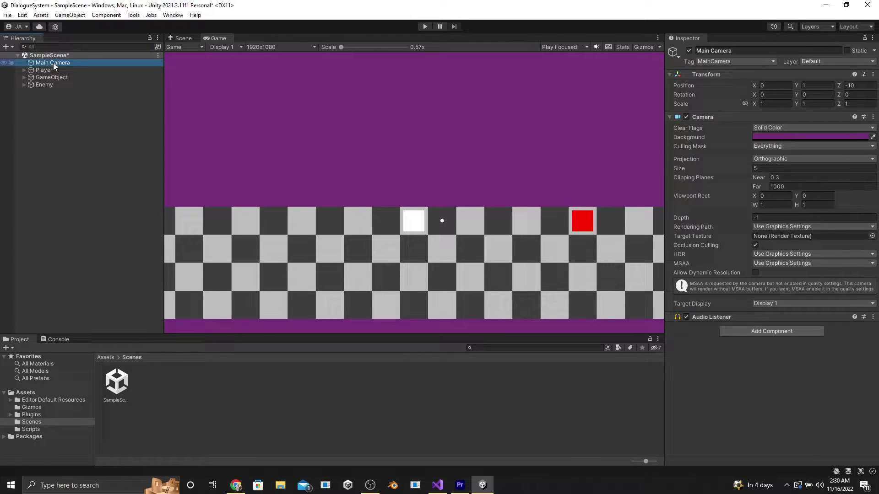
Add a UI Image on a new Canvas and frame the Canvas in the Scene view
right_click(68, 127)
mouse_move(97, 310)
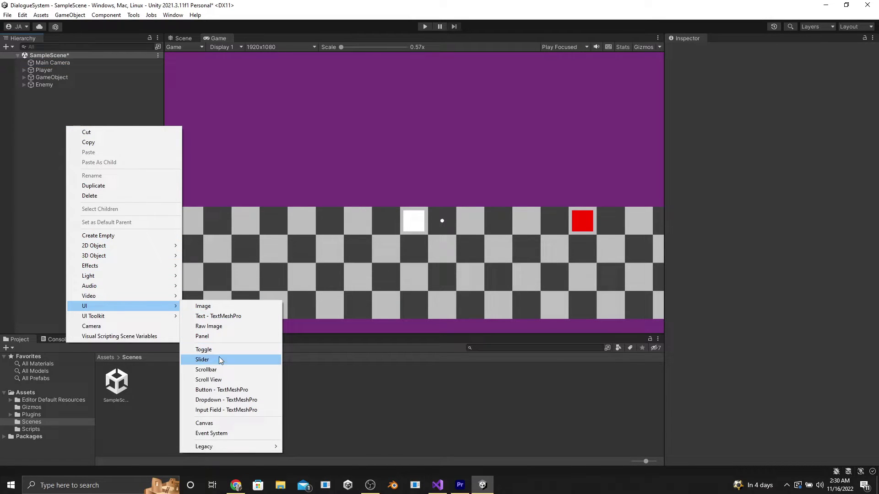
click(225, 306)
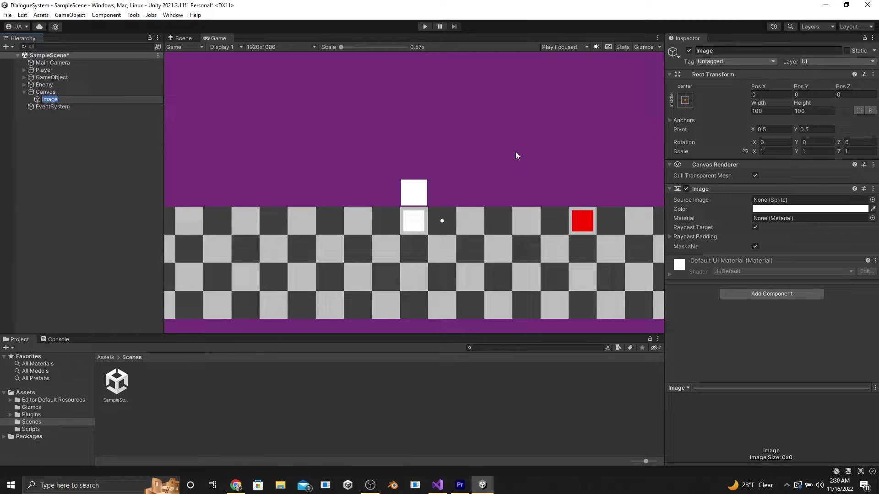
click(182, 38)
scroll(417, 155, down, 2)
double_click(71, 100)
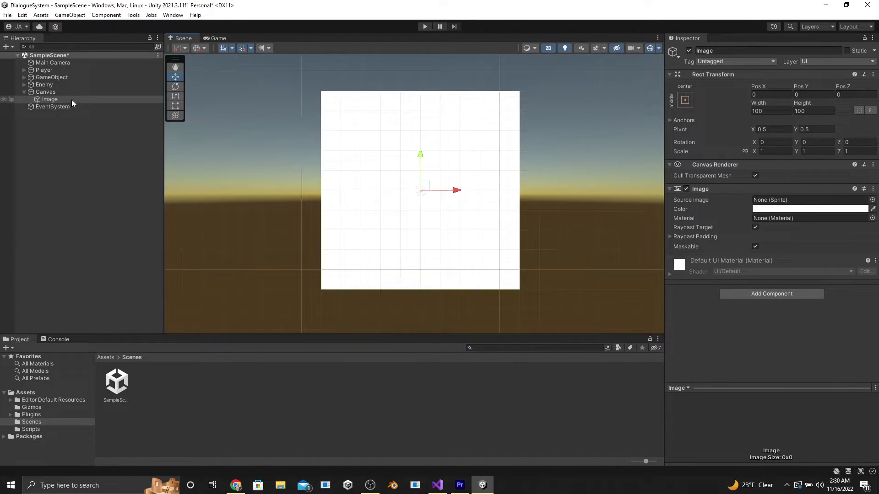
double_click(46, 92)
scroll(370, 176, up, 2)
click(45, 98)
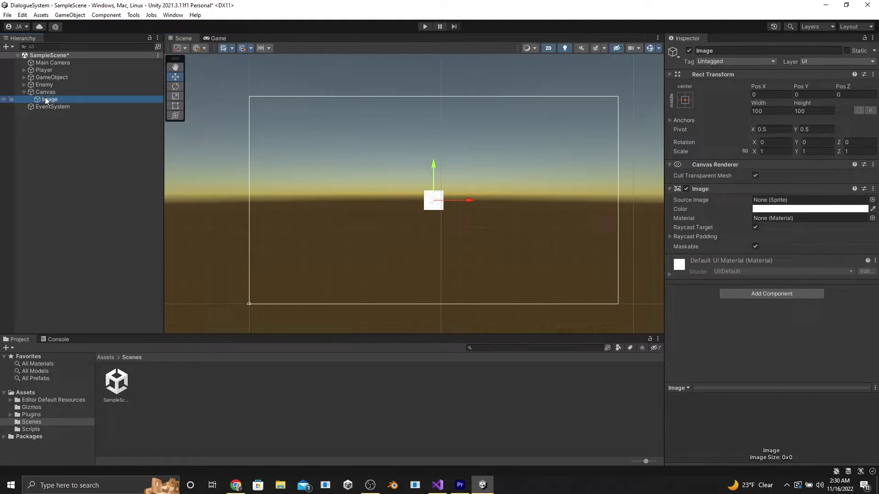
Create an empty child under the Canvas and rename it 'Organizer'
right_click(53, 92)
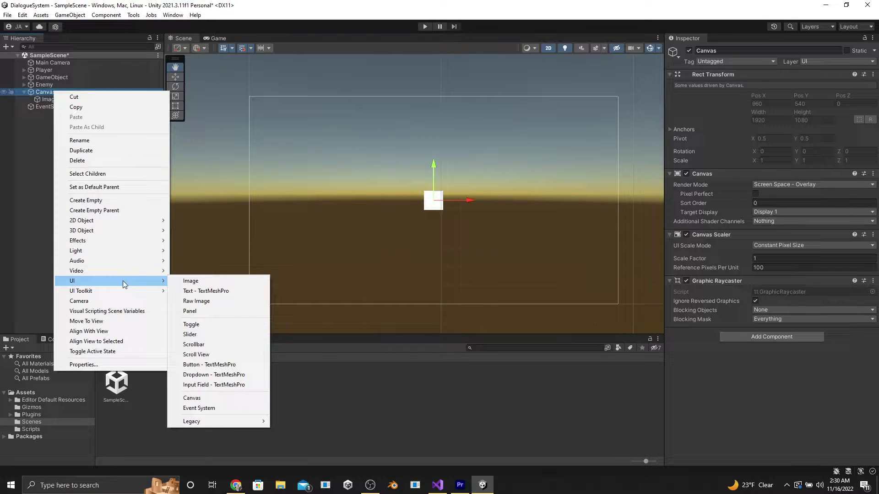
click(32, 98)
right_click(40, 92)
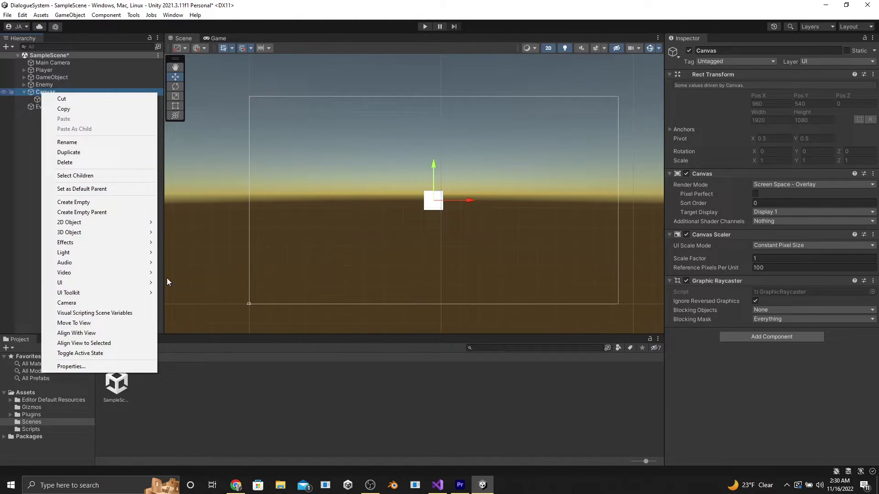
click(105, 203)
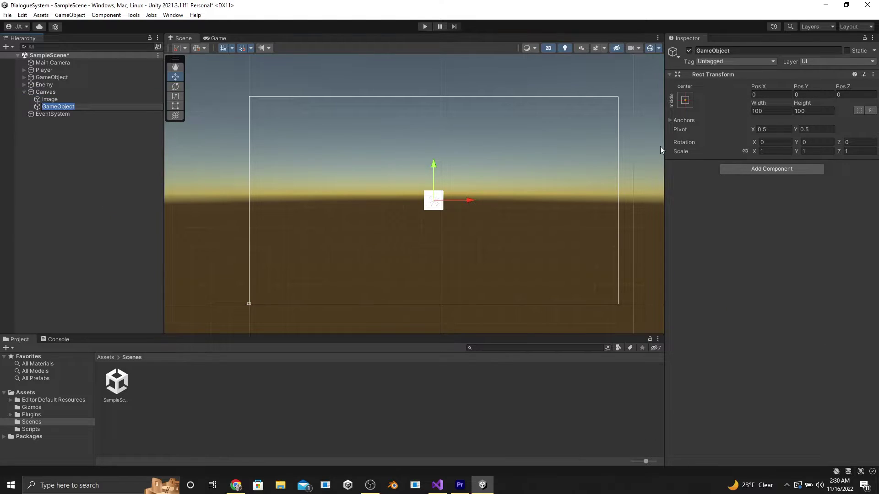
click(738, 50)
double_click(713, 50)
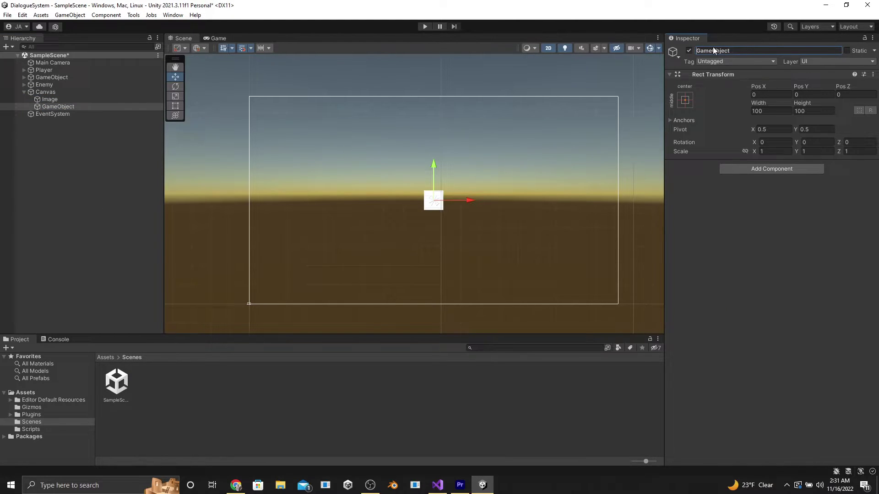
text(Organizer)
key(Return)
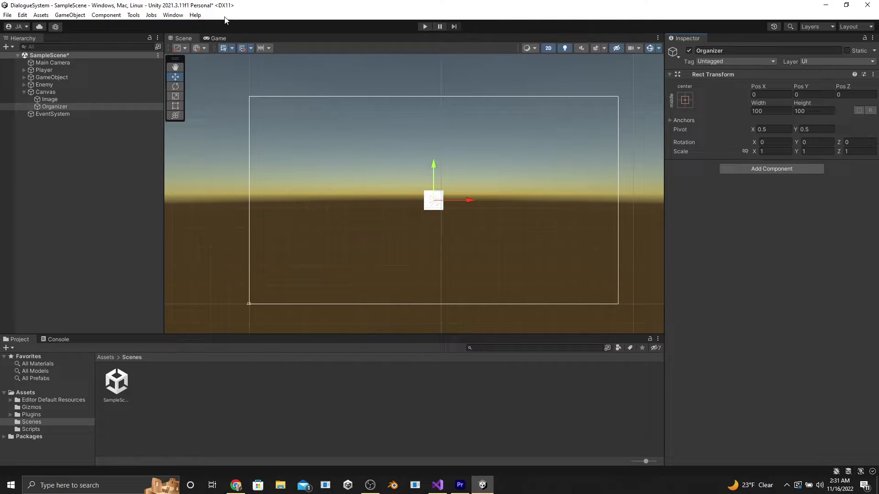
Stretch the Organizer to fill the whole Canvas with the stretch-stretch anchor preset
click(175, 105)
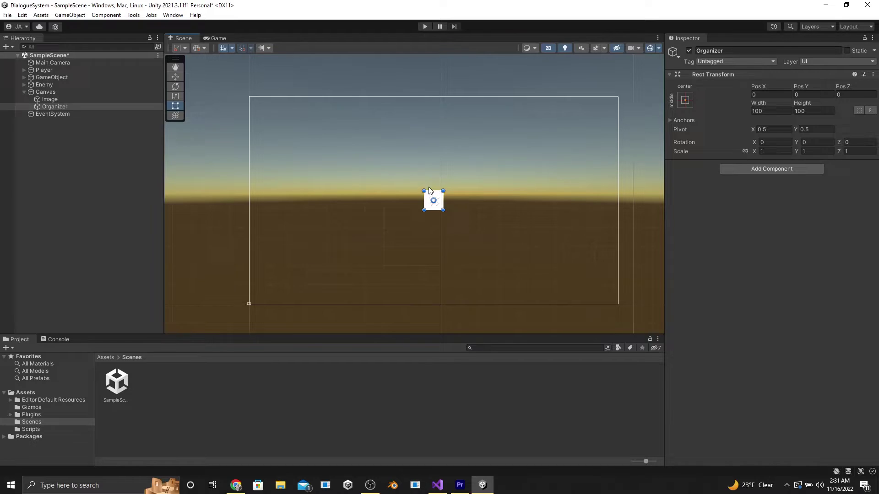
click(685, 99)
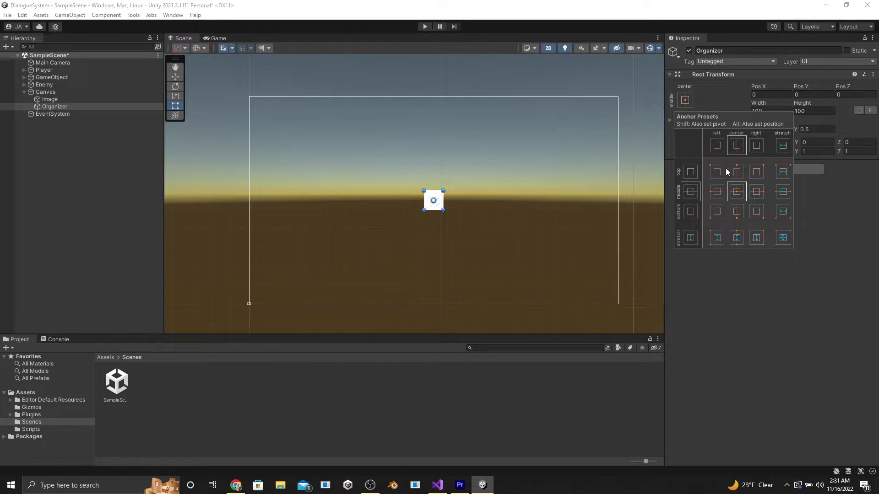
alt+shift+click(783, 237)
key(ctrl+z)
Add a Grid Layout Group to Organizer and move the Image inside it
click(764, 169)
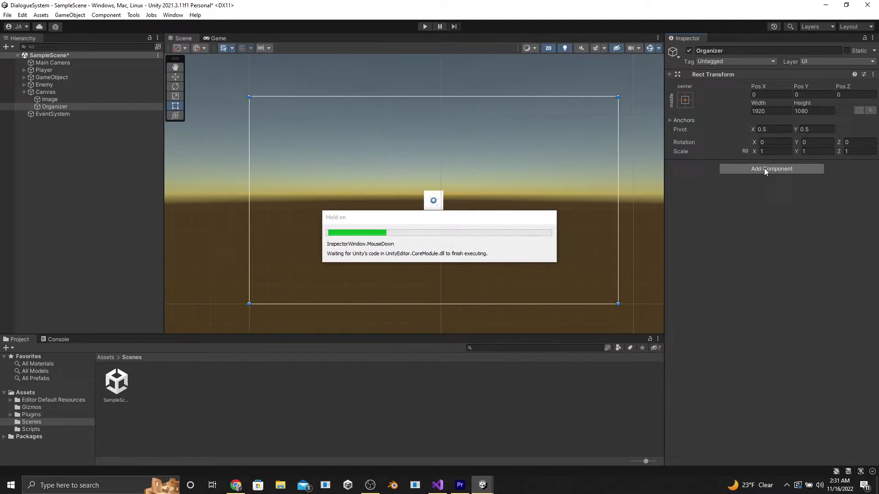
text(g)
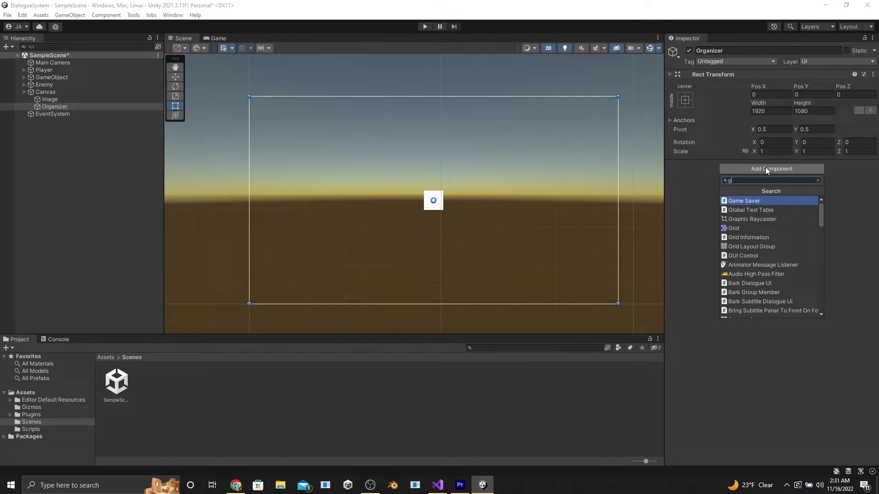
text(rid)
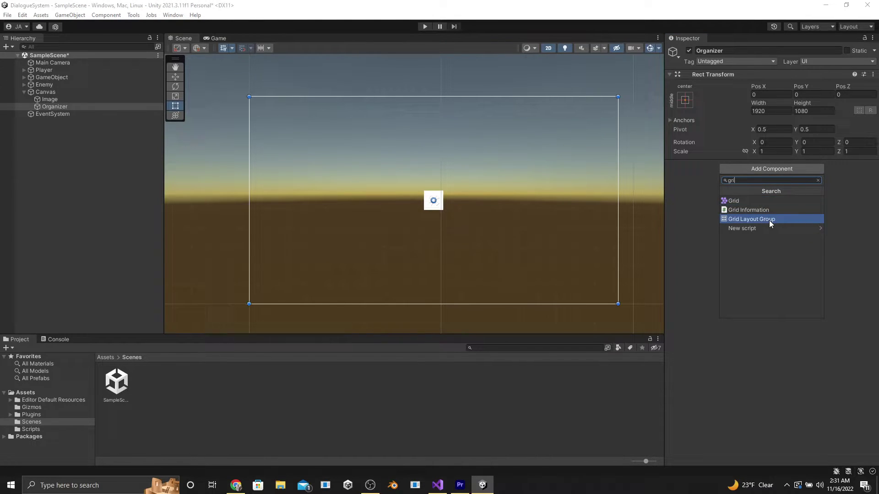
click(769, 220)
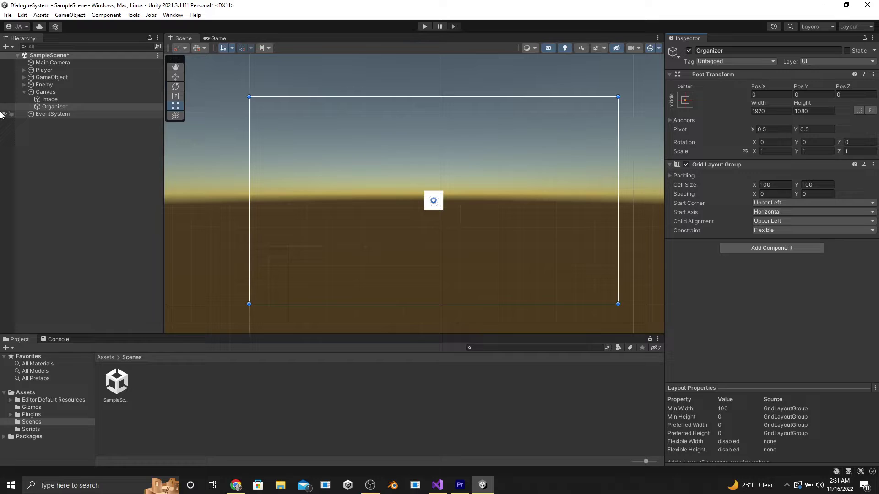
drag(65, 100, 54, 106)
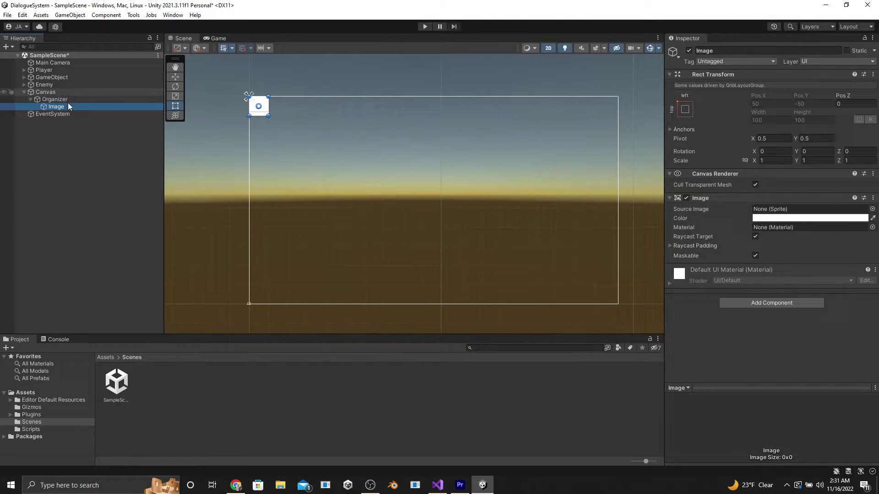
click(59, 98)
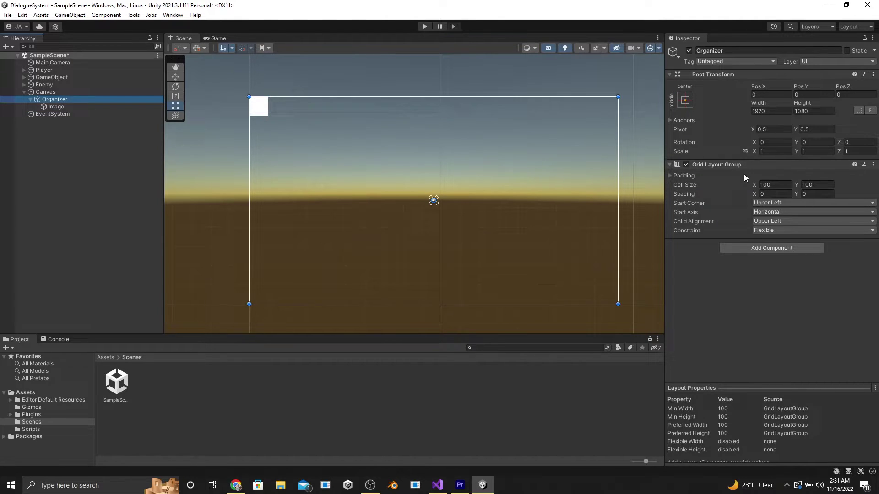
Widen the grid cells to about 187 and duplicate the Image many times
drag(754, 186, 860, 186)
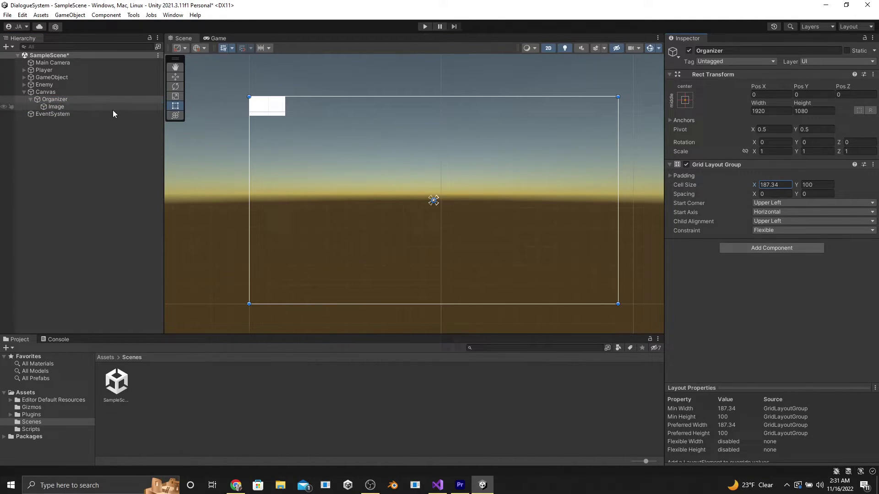
click(120, 106)
key(ctrl+d)
key(ctrl+d)
key(ctrl+d)
key(ctrl+d)
key(ctrl+d)
key(ctrl+d)
key(ctrl+d)
key(ctrl+d)
key(ctrl+d)
key(ctrl+d)
key(ctrl+d)
key(ctrl+d)
key(ctrl+d)
key(ctrl+d)
key(ctrl+d)
key(ctrl+d)
key(ctrl+d)
key(ctrl+d)
key(ctrl+d)
key(ctrl+d)
key(ctrl+d)
key(ctrl+d)
key(ctrl+d)
key(ctrl+d)
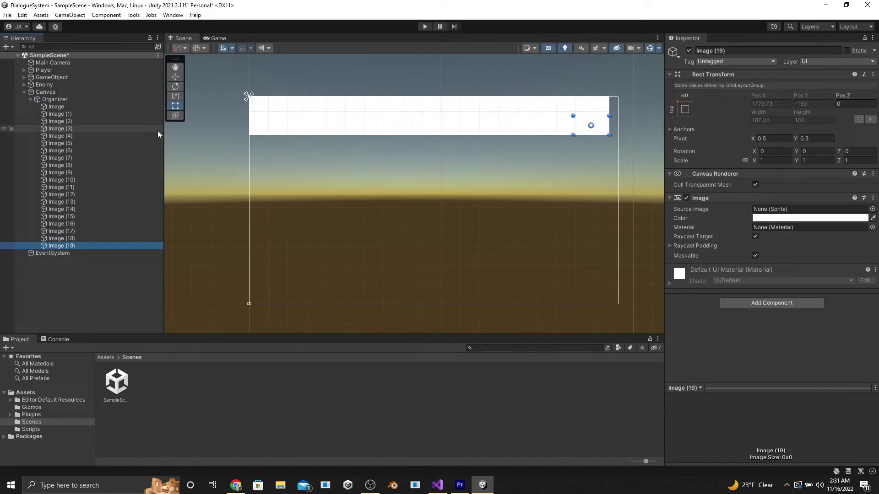
shift+click(101, 113)
key(ctrl+d)
key(ctrl+d)
Set the Grid Layout Group spacing to 20 horizontally and 20 vertically
click(75, 100)
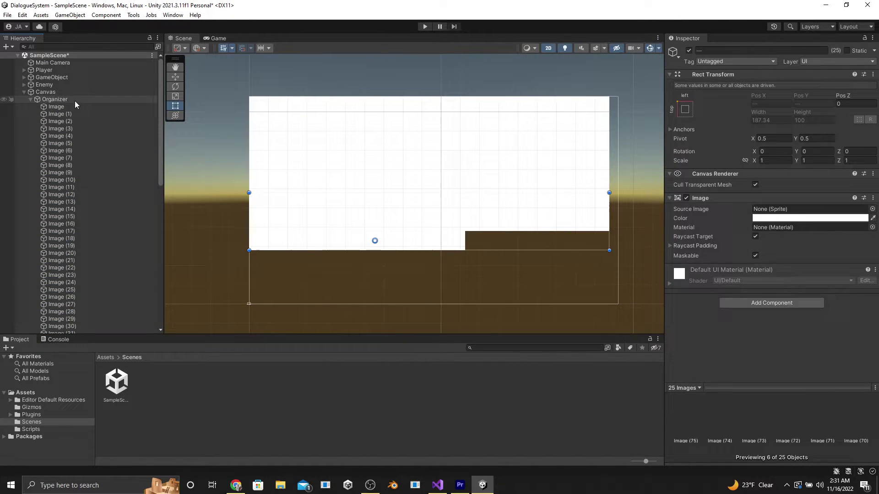
click(764, 194)
text(20)
key(Tab)
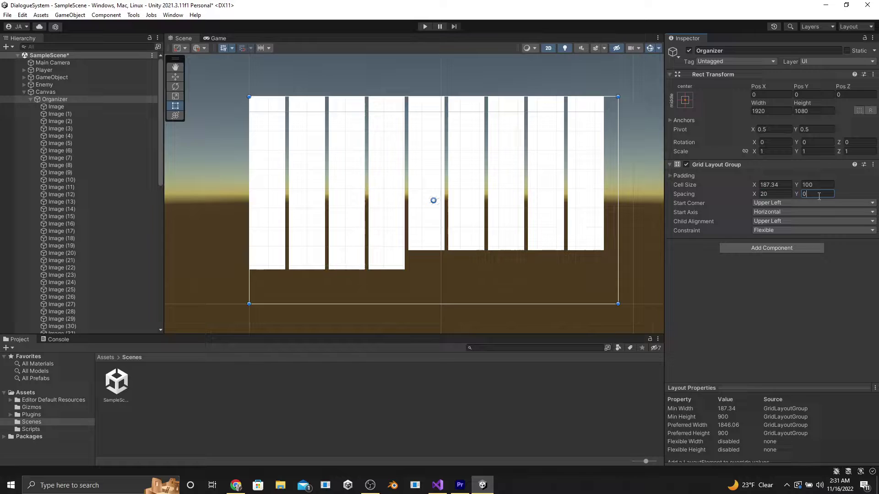
text(20)
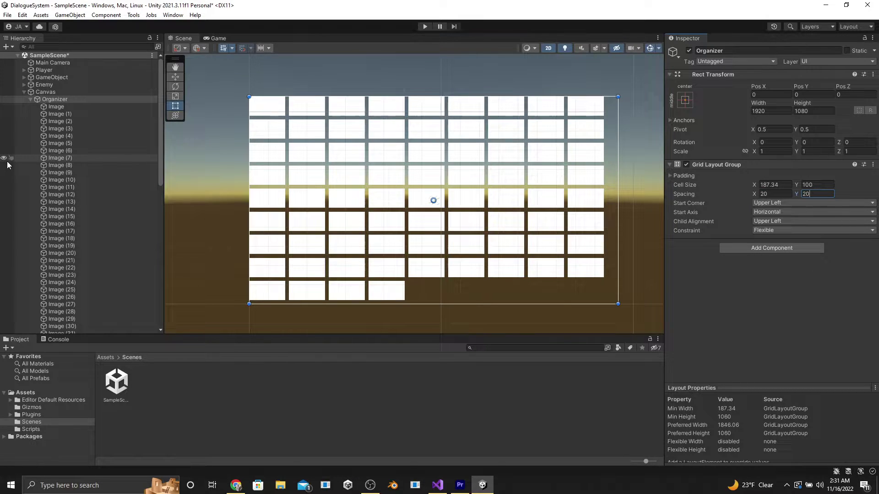
Duplicate more Images until the last row is full at Image (80)
click(59, 108)
key(ctrl+d)
key(ctrl+d)
key(ctrl+d)
key(ctrl+d)
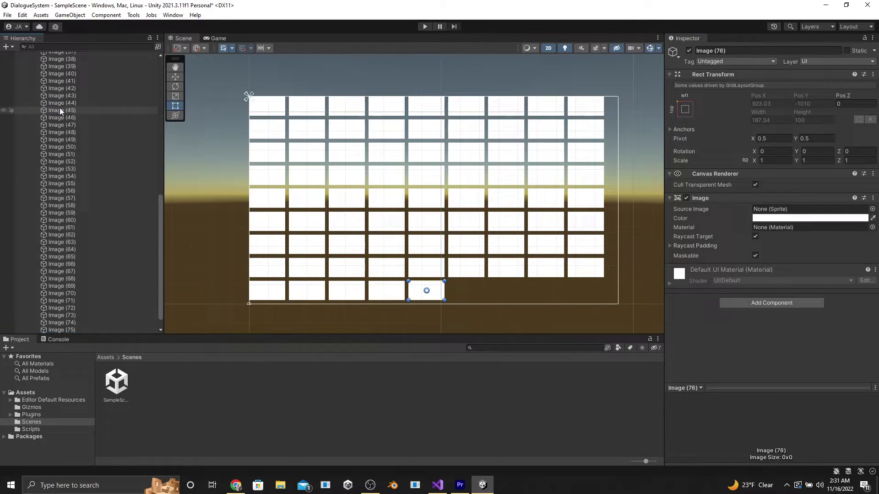
key(ctrl+d)
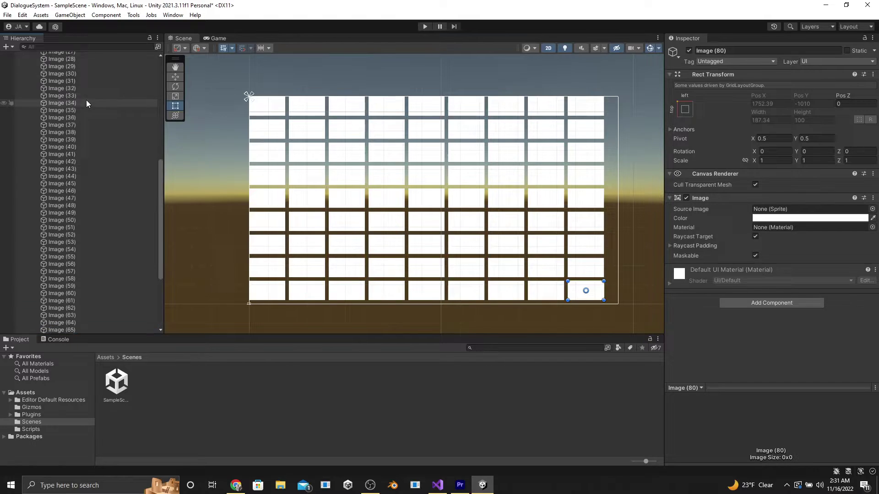
scroll(86, 100, up, 15)
Make the Organizer taller and try each Start Corner before returning to Upper Left
click(79, 100)
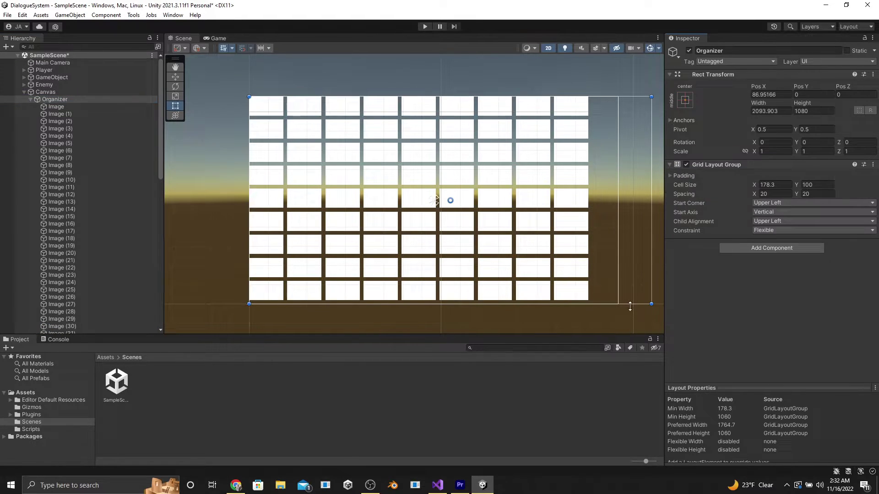
drag(630, 307, 632, 333)
scroll(593, 219, down, 1)
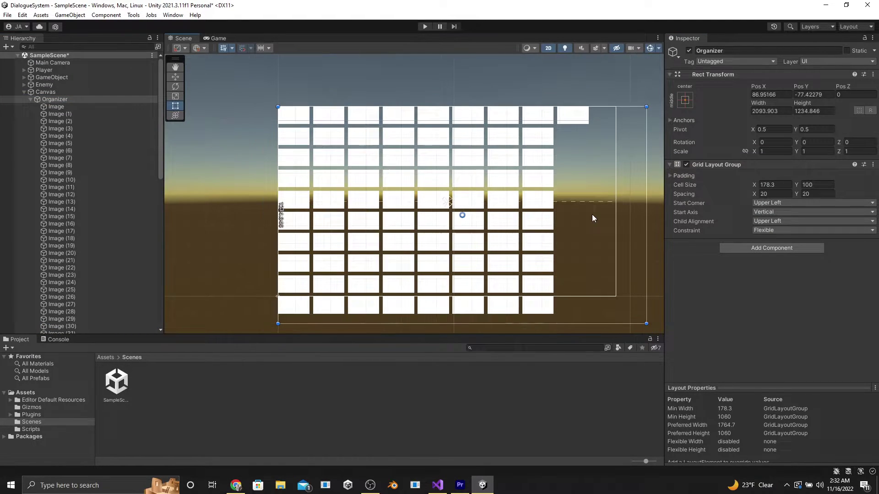
click(763, 204)
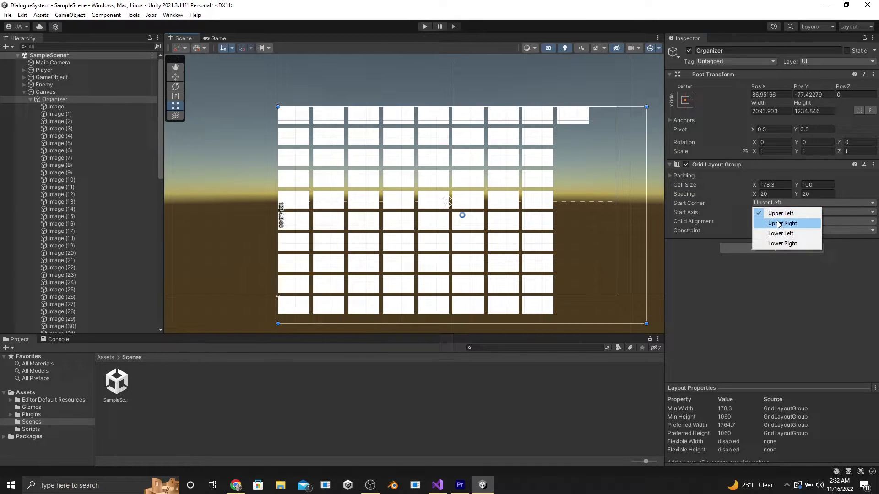
click(778, 221)
click(776, 204)
click(774, 230)
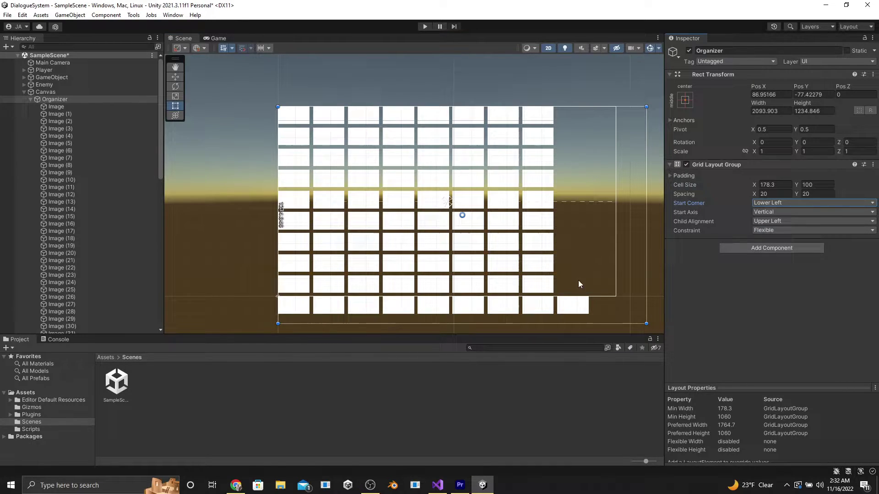
click(788, 205)
click(773, 239)
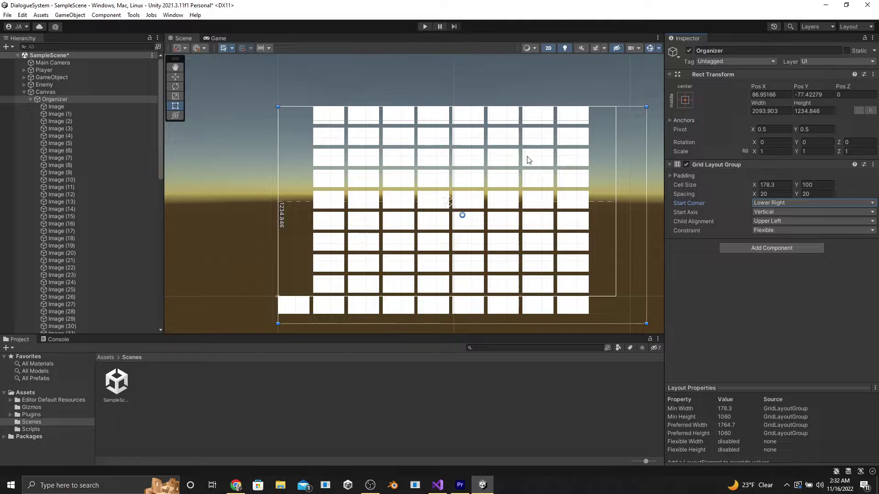
click(779, 204)
click(773, 211)
Set the grid's Start Axis to Horizontal and Child Alignment to Middle Center
click(780, 212)
click(782, 223)
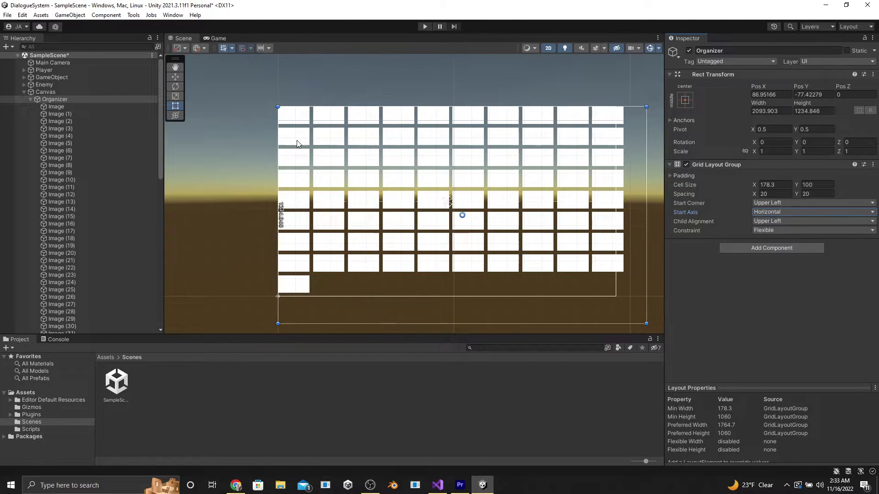
click(792, 212)
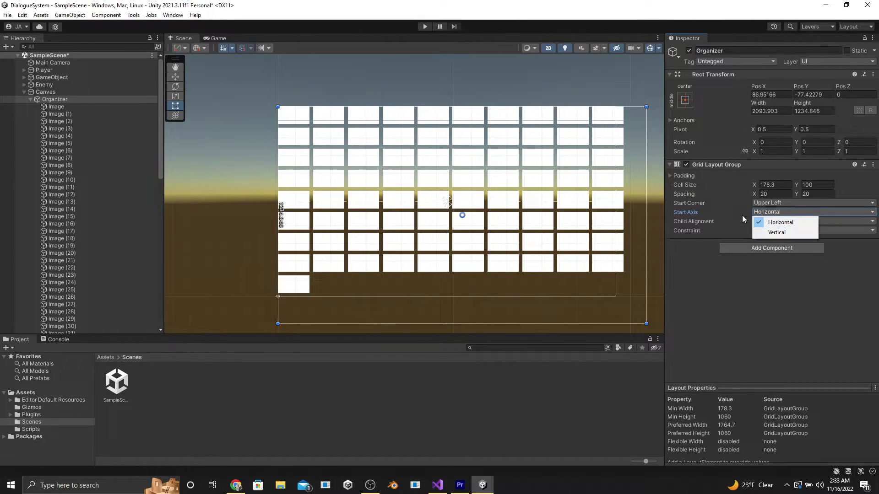
click(758, 223)
click(761, 226)
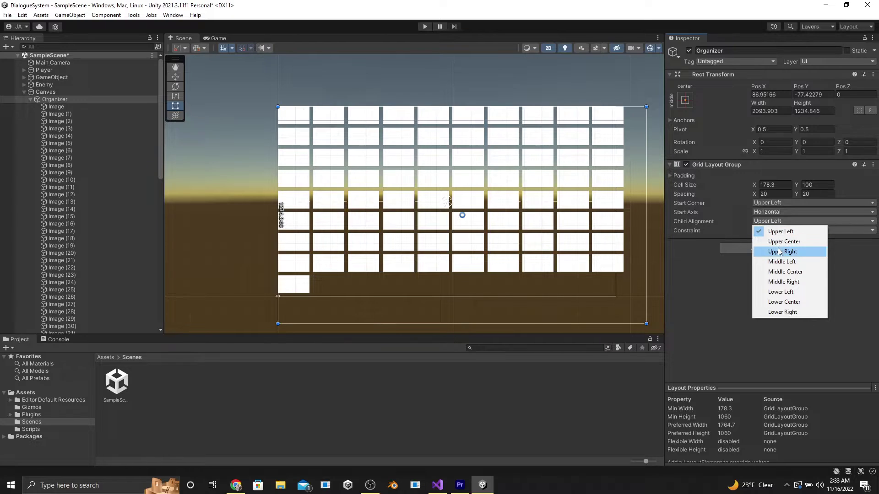
click(789, 273)
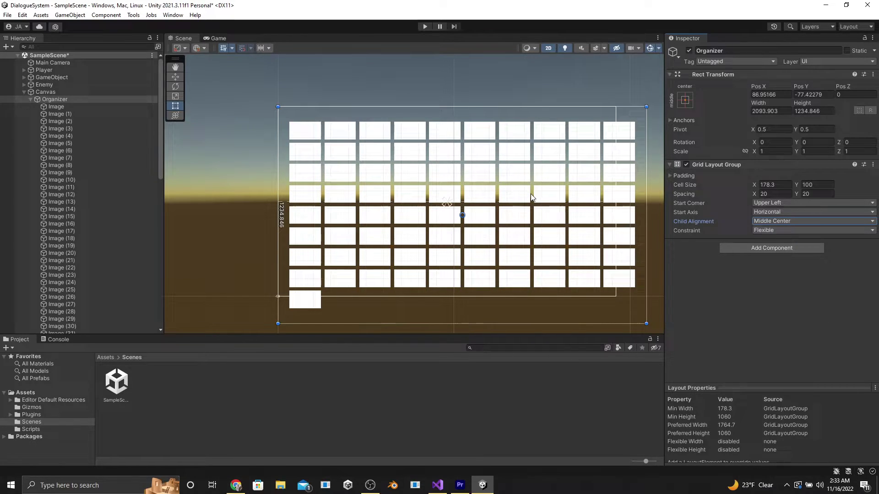
Fit the Organizer to 1920×1080 and set the cell width to 50
drag(647, 215, 616, 215)
scroll(586, 304, down, 2)
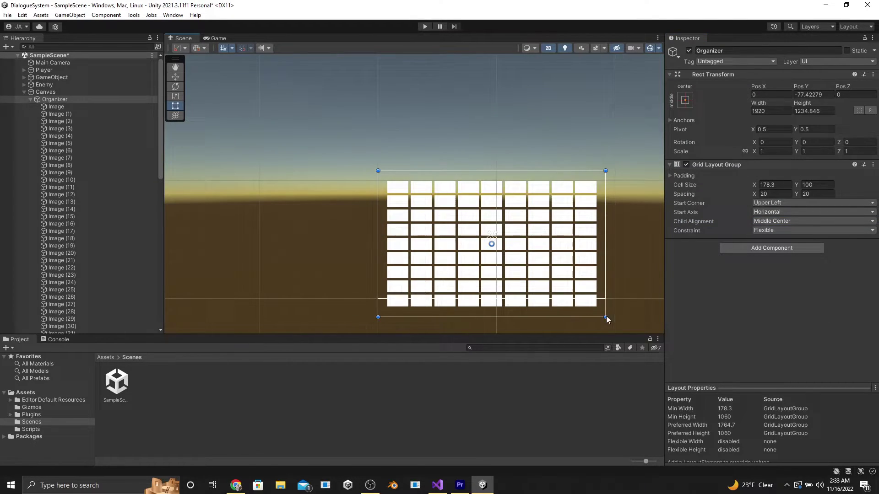
drag(607, 319, 607, 301)
scroll(579, 211, up, 3)
drag(754, 185, 726, 191)
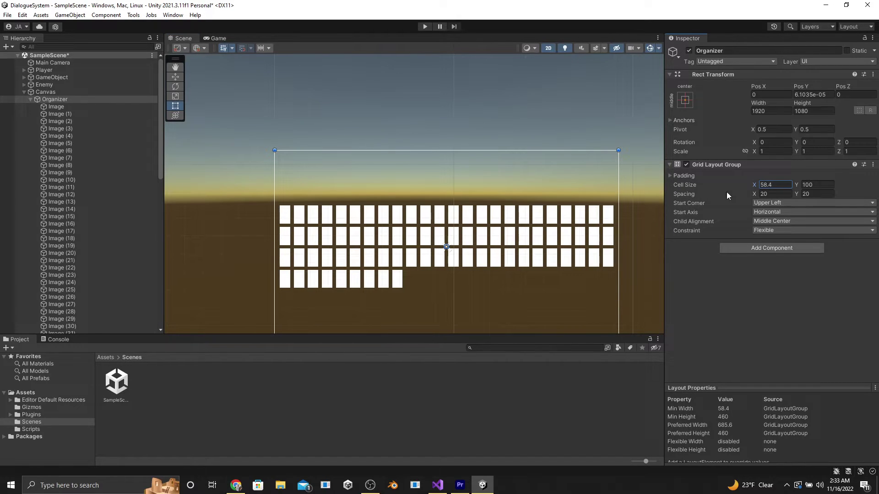
text(50)
key(Return)
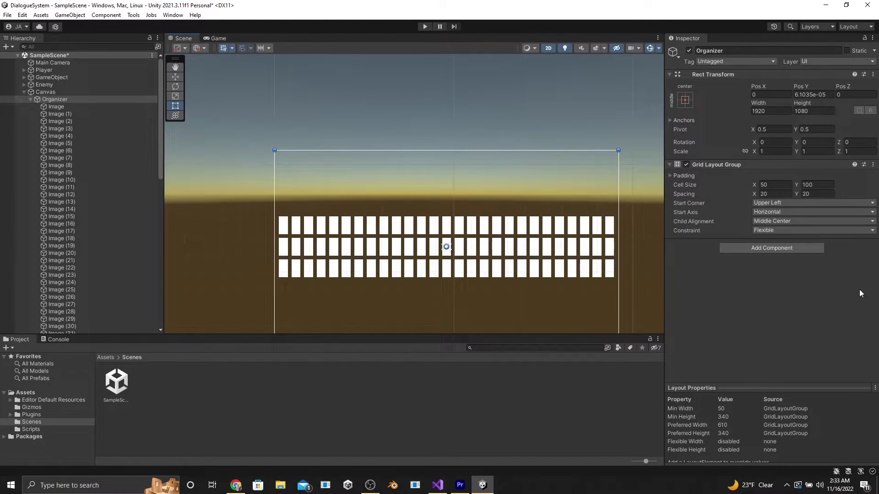
Try a Fixed Column Count of 6, then constrain the grid to a Fixed Row Count of 4
click(812, 231)
click(778, 246)
click(774, 240)
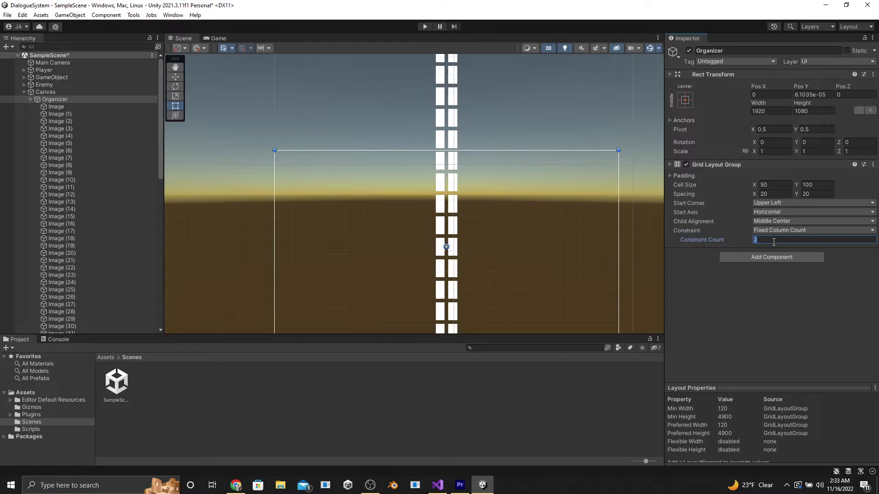
text(6)
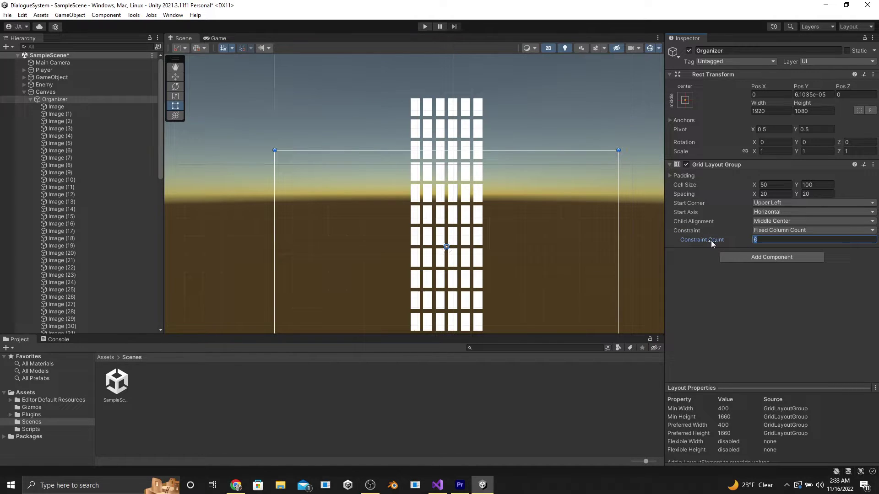
drag(710, 242, 787, 235)
click(787, 231)
click(788, 238)
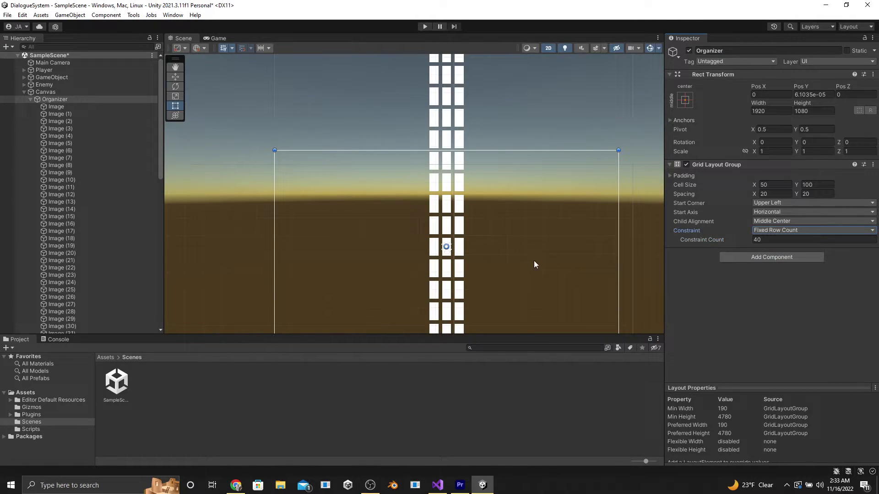
drag(705, 240, 759, 258)
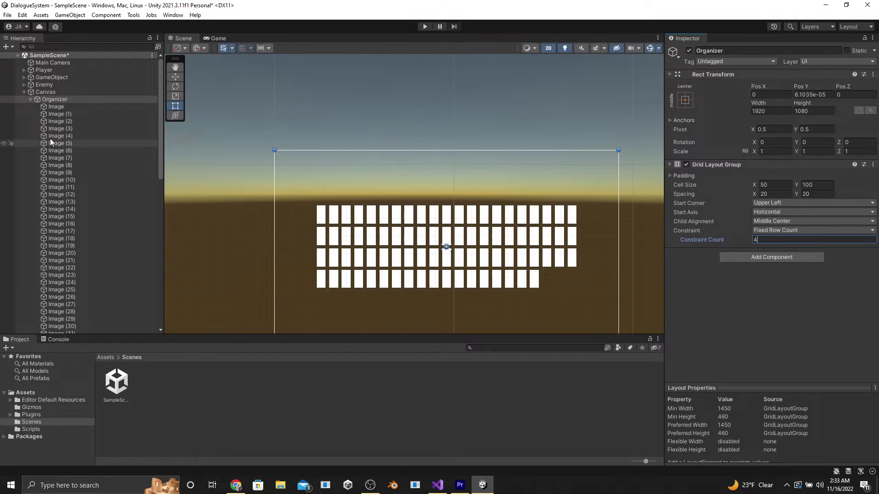
Select all the grid's Images from the first through Image (80)
click(64, 107)
scroll(105, 256, down, 10)
shift+click(81, 323)
Delete the 81 Images and replace the Grid Layout Group with a Vertical Layout Group
key(Delete)
click(68, 99)
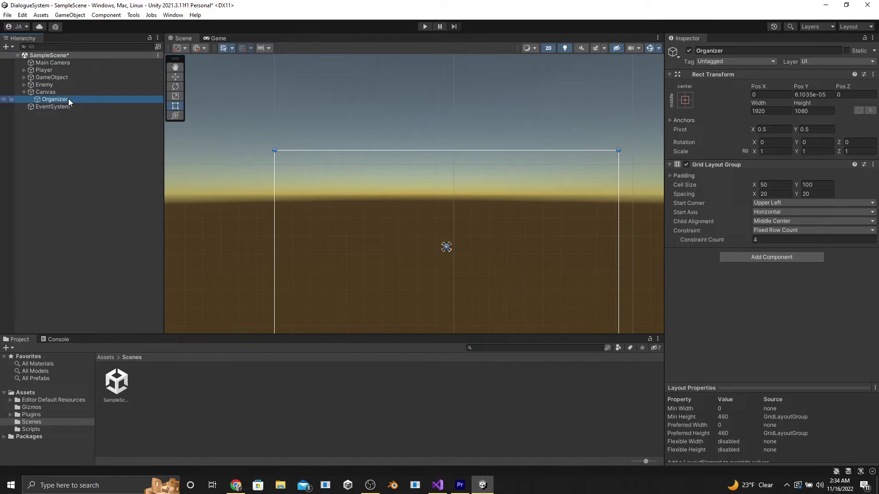
click(873, 163)
click(847, 181)
click(769, 168)
text(layout)
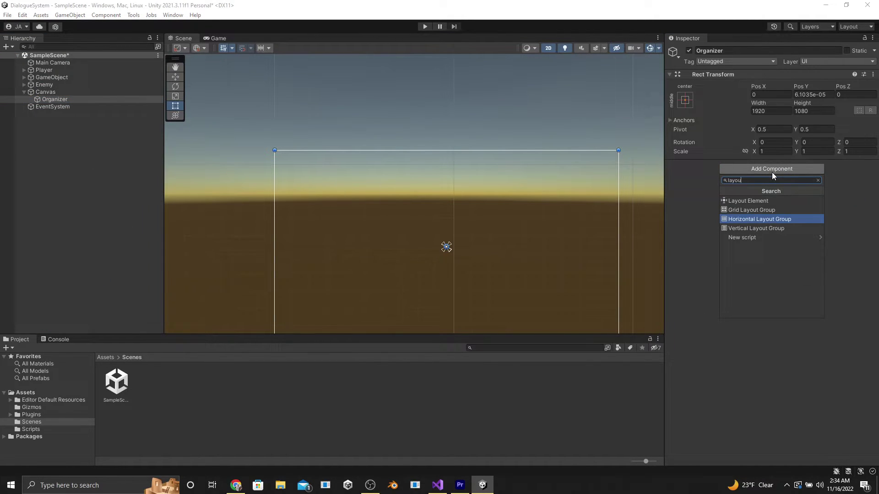
click(780, 228)
Create a UI Image inside the Organizer and let the layout control child width and height
double_click(61, 99)
right_click(61, 100)
mouse_move(103, 285)
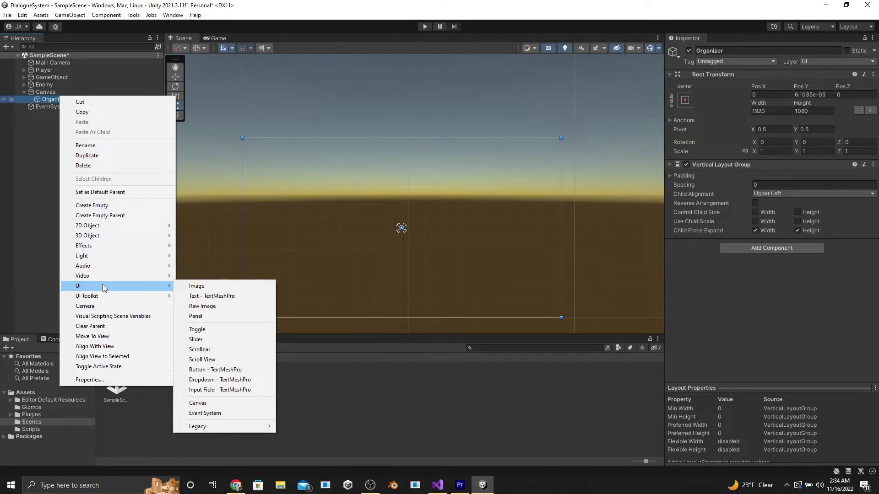
click(202, 285)
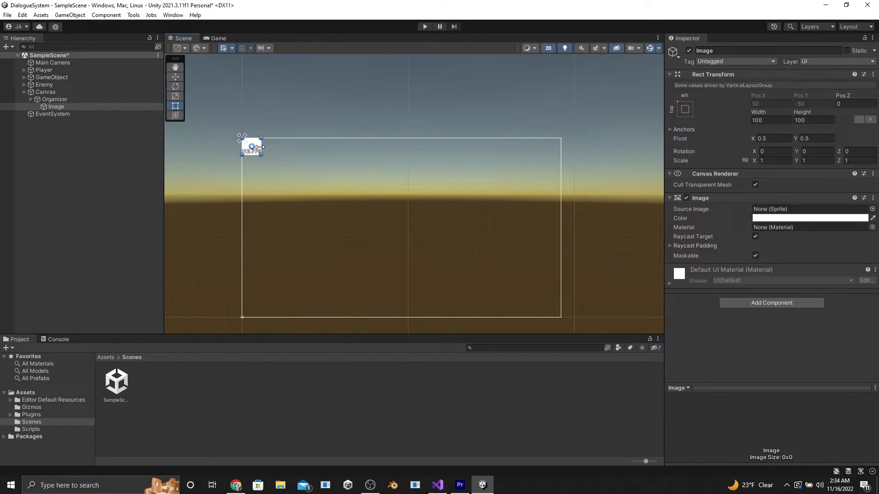
click(61, 99)
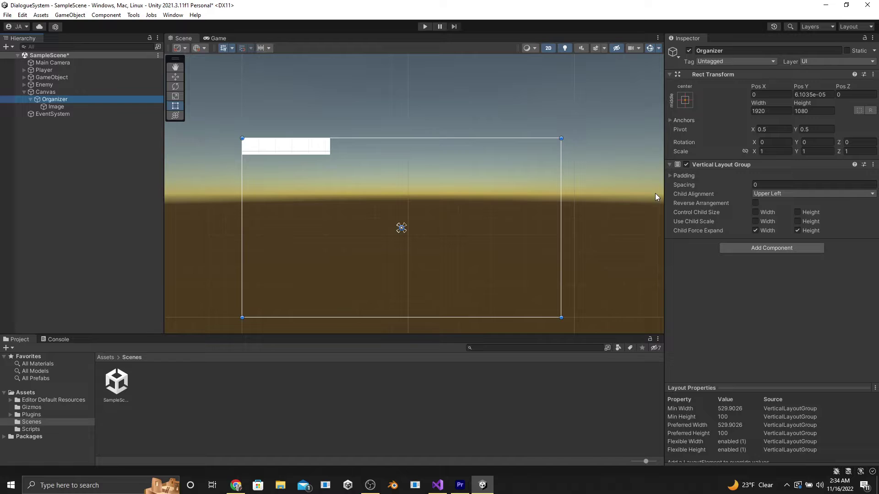
click(756, 211)
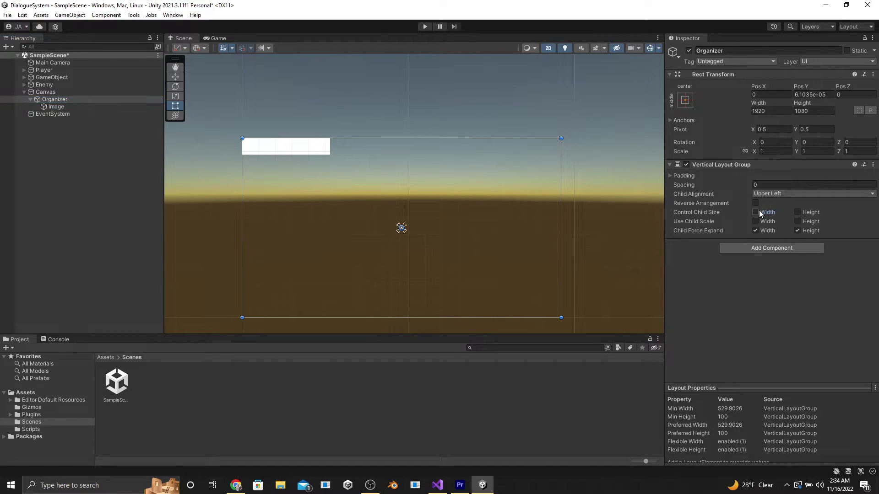
click(797, 213)
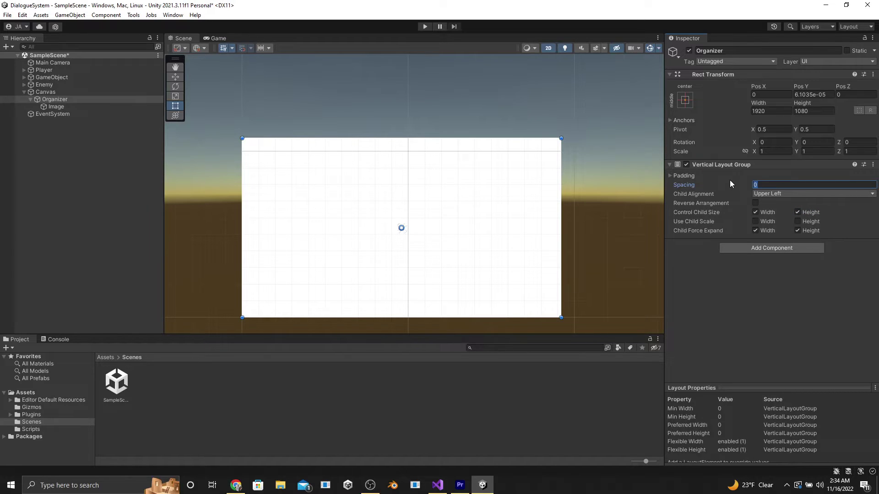
Duplicate the Image into six bars, narrow the Organizer, and turn child width control off
click(56, 106)
key(ctrl+d)
key(ctrl+d)
key(ctrl+d)
key(ctrl+d)
key(ctrl+d)
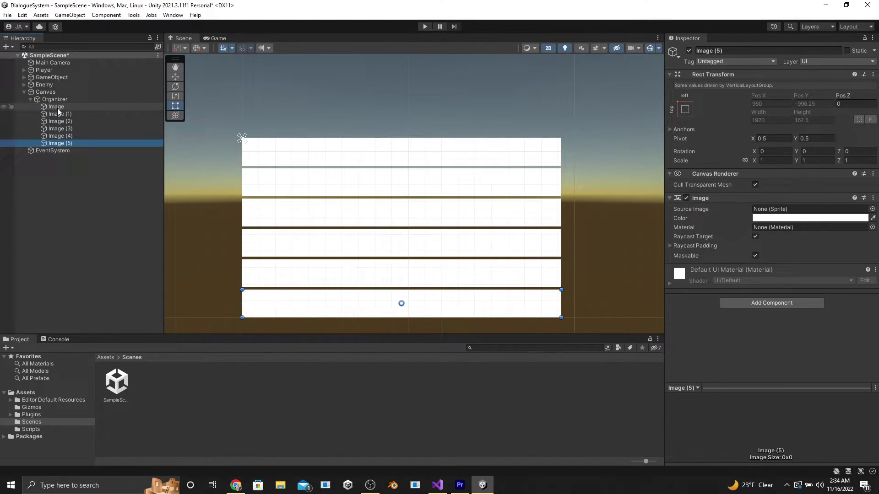
click(55, 99)
mouse_move(562, 204)
mouse_down()
mouse_move(389, 203)
mouse_move(517, 220)
mouse_move(444, 218)
mouse_move(417, 214)
mouse_move(562, 221)
mouse_up()
click(759, 214)
click(754, 213)
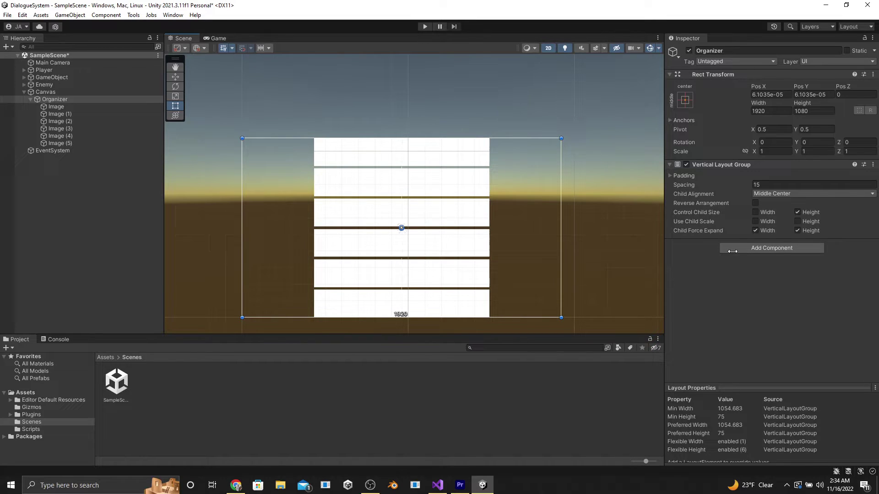
Replace the Vertical Layout Group with a Horizontal Layout Group using spacing 15
click(873, 164)
click(820, 188)
click(772, 168)
click(775, 219)
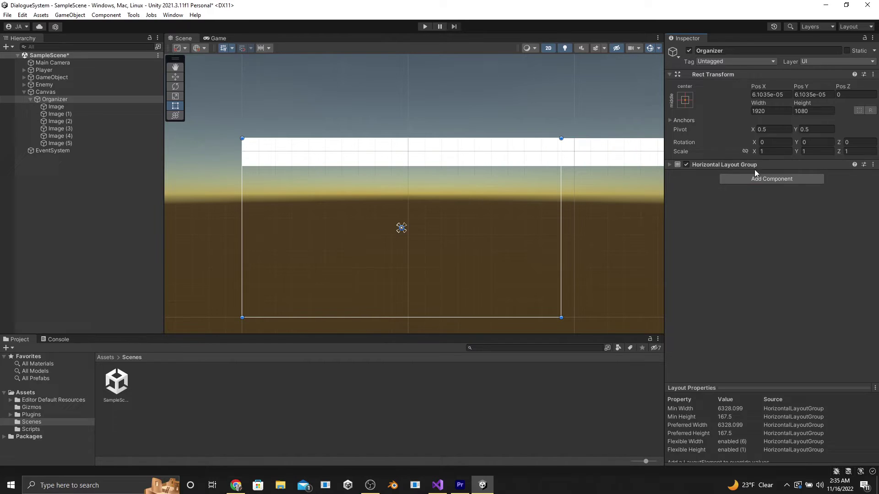
click(756, 212)
click(798, 212)
click(760, 184)
text(15)
click(756, 212)
click(798, 212)
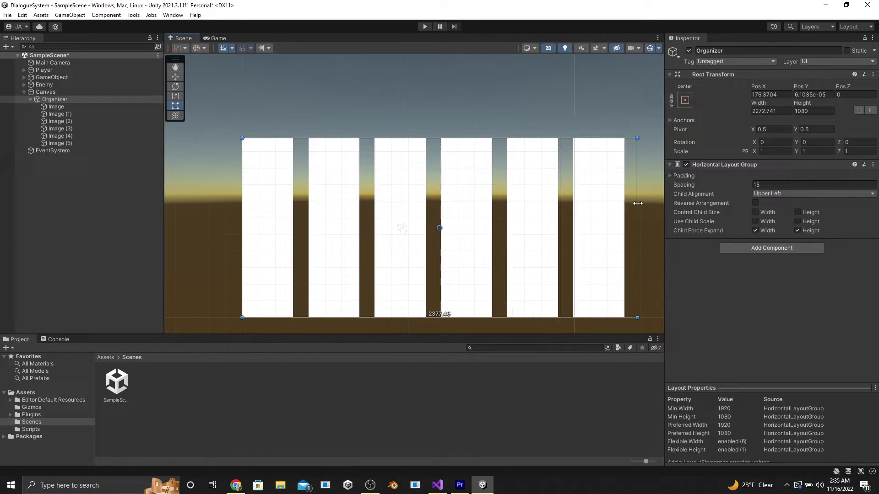
Narrow the Organizer briefly, then delete all six Images
drag(559, 208, 544, 208)
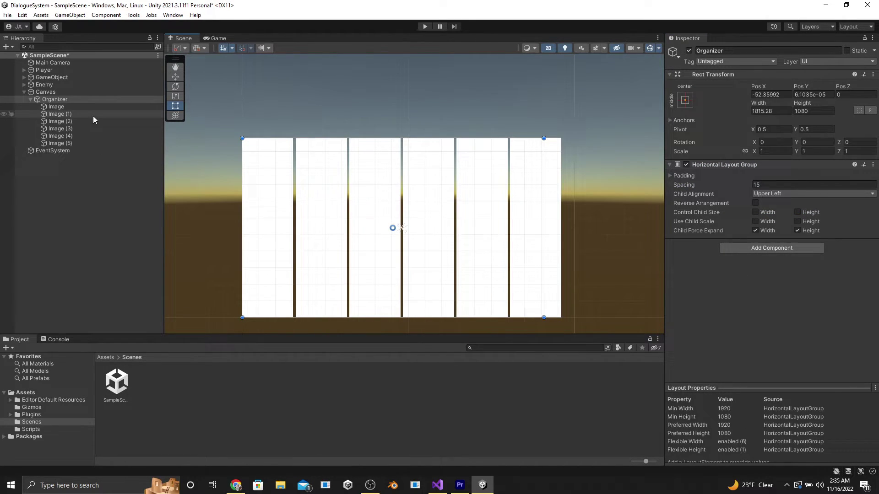
click(91, 107)
click(89, 143)
shift+click(96, 108)
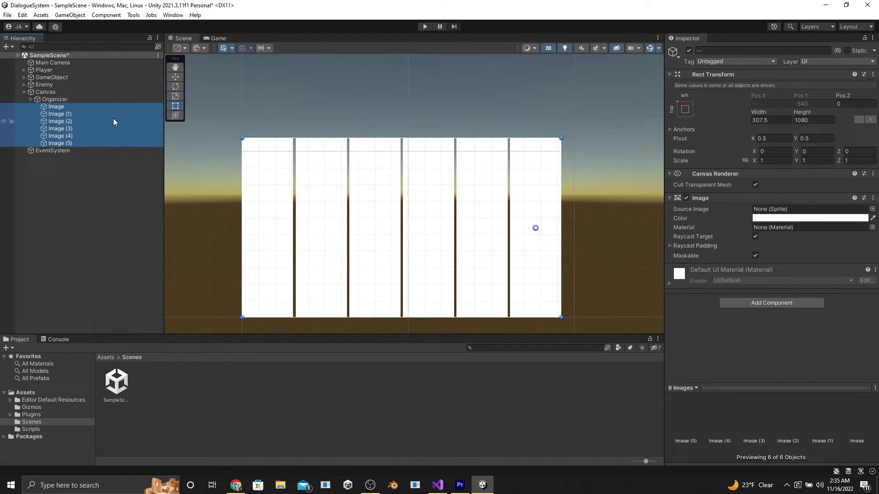
key(Delete)
Resize the Organizer to a 1920×540 strip anchored at top-centre
click(76, 99)
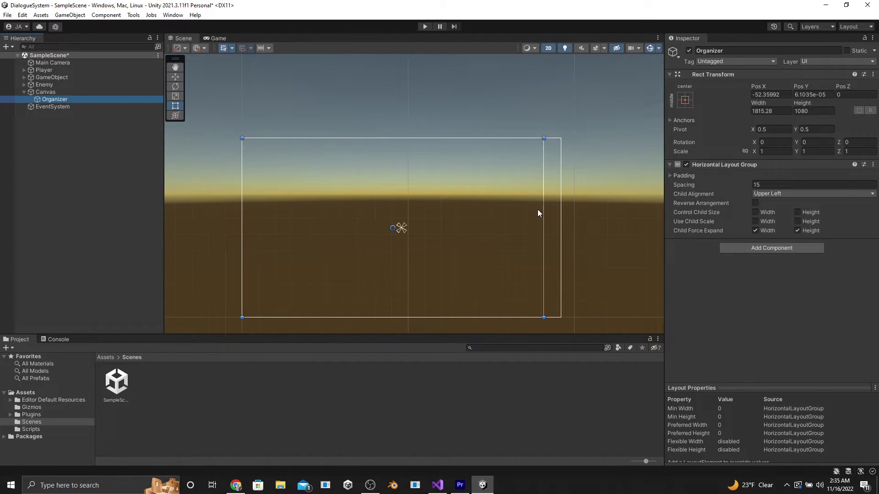
drag(543, 210, 562, 211)
drag(486, 317, 484, 228)
click(685, 100)
click(743, 172)
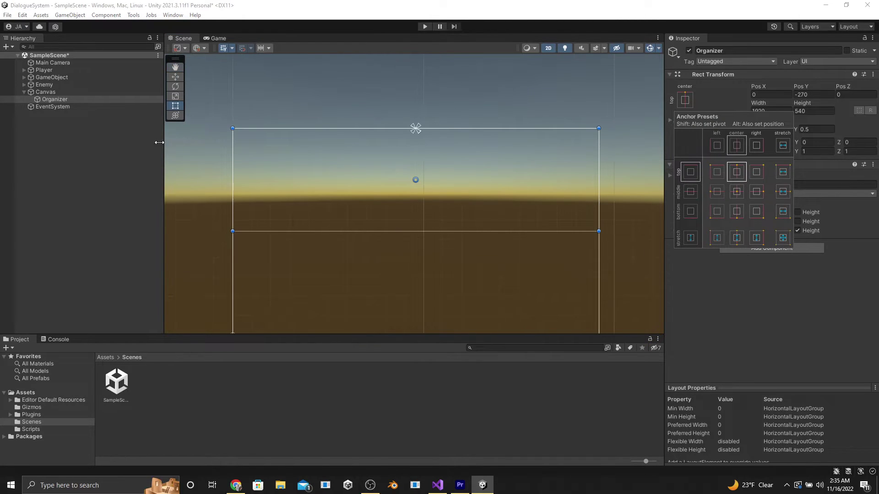
Create an empty child object under Organizer and name it Movie
right_click(43, 98)
click(69, 207)
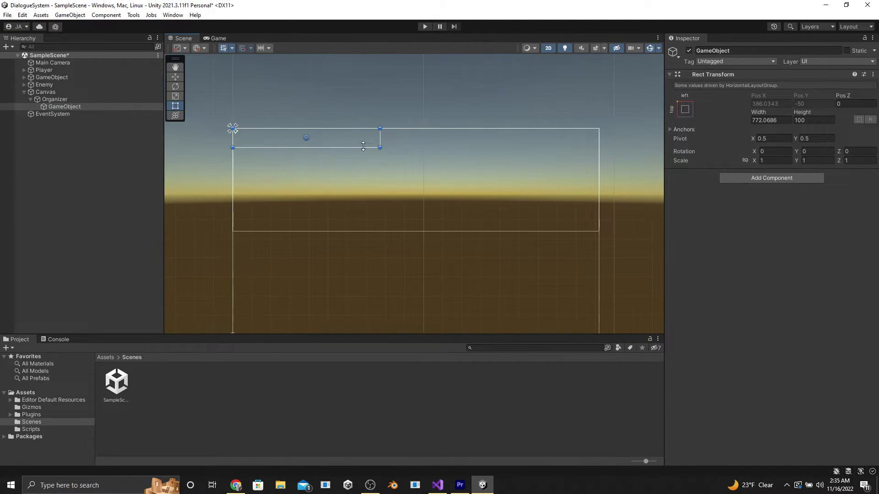
click(723, 50)
text(Movie)
key(Return)
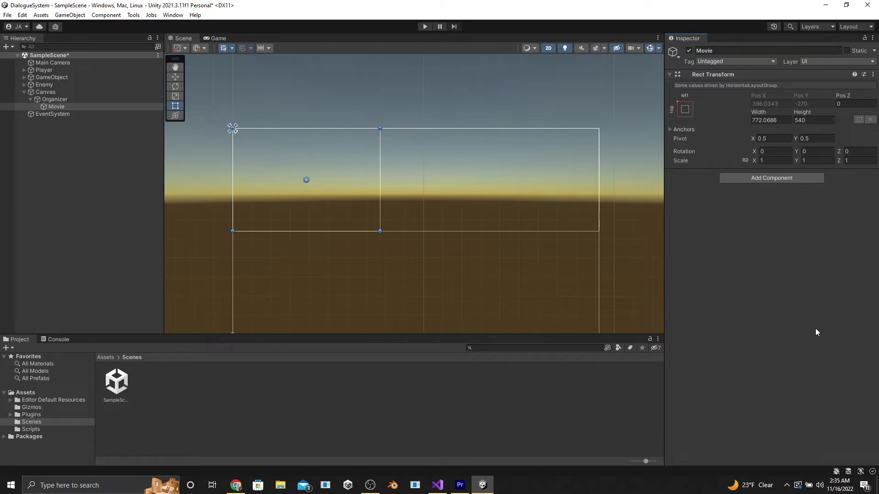
Add an Image inside Movie and size it 480 wide by 270 high
right_click(56, 106)
mouse_move(68, 267)
click(197, 271)
click(772, 111)
text(160*2)
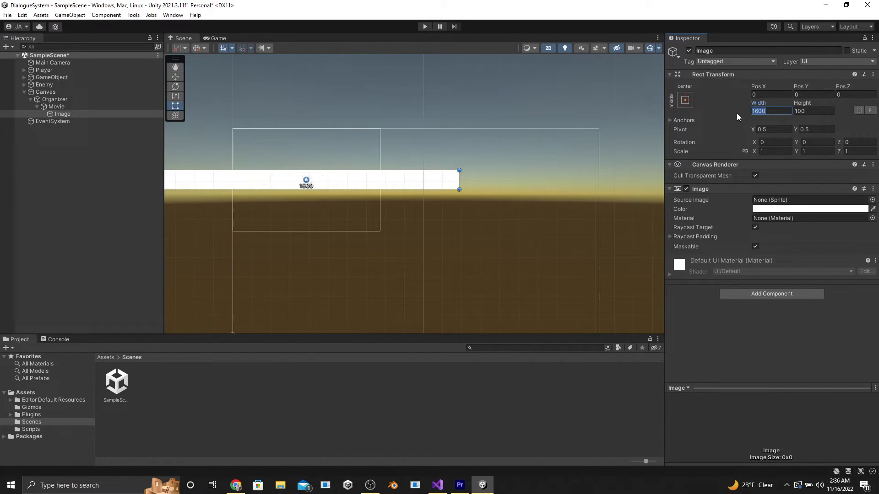
key(Return)
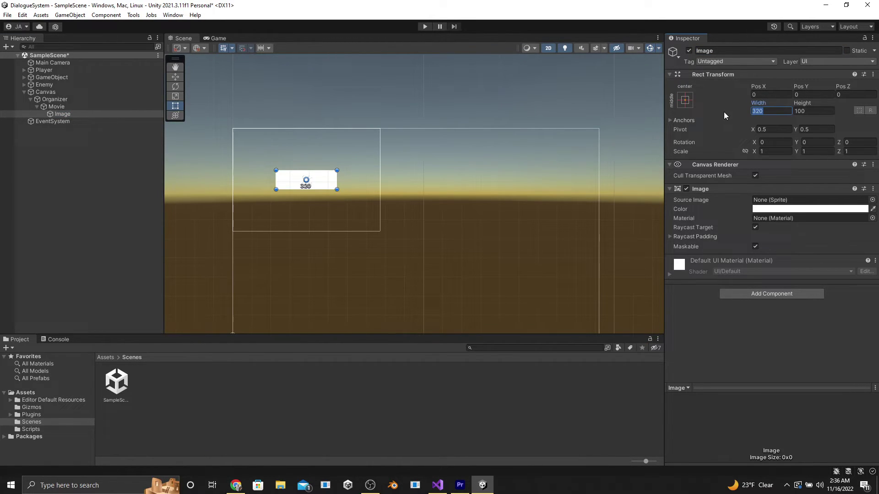
text(480)
key(Tab)
text(270)
key(Return)
right_click(62, 107)
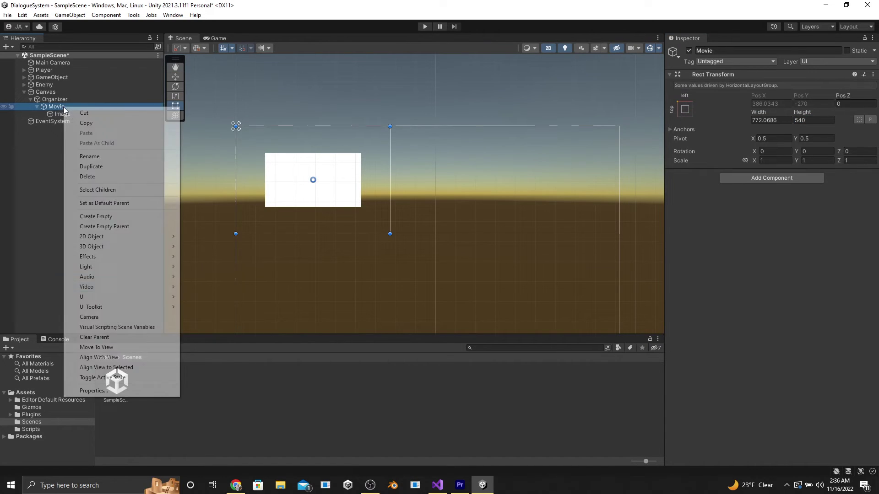
Add a TextMeshPro text inside Movie and import the TMP Essential Resources
mouse_move(112, 297)
click(210, 307)
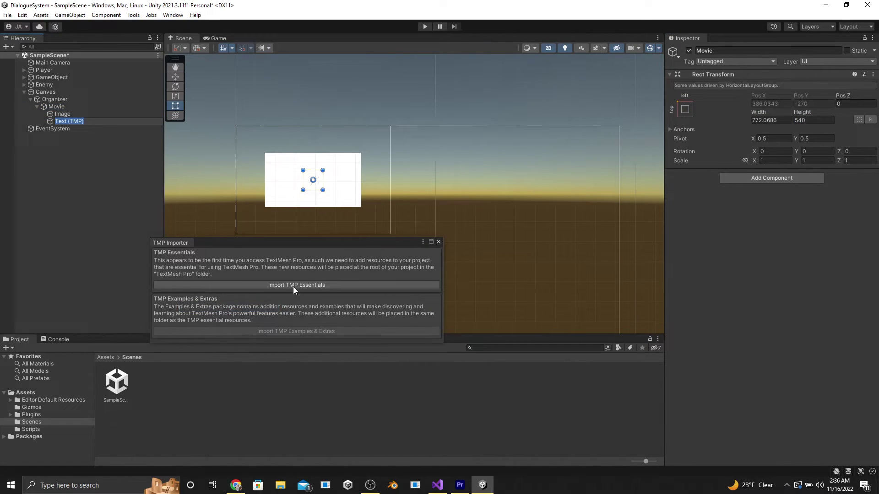
click(273, 284)
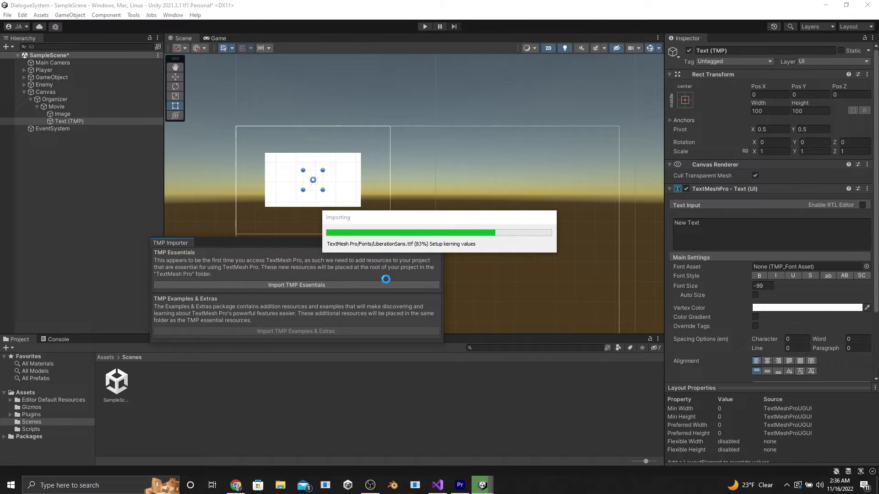
Anchor the text to the card's bottom and make it read 'Movie Name'
click(686, 100)
alt+click(742, 216)
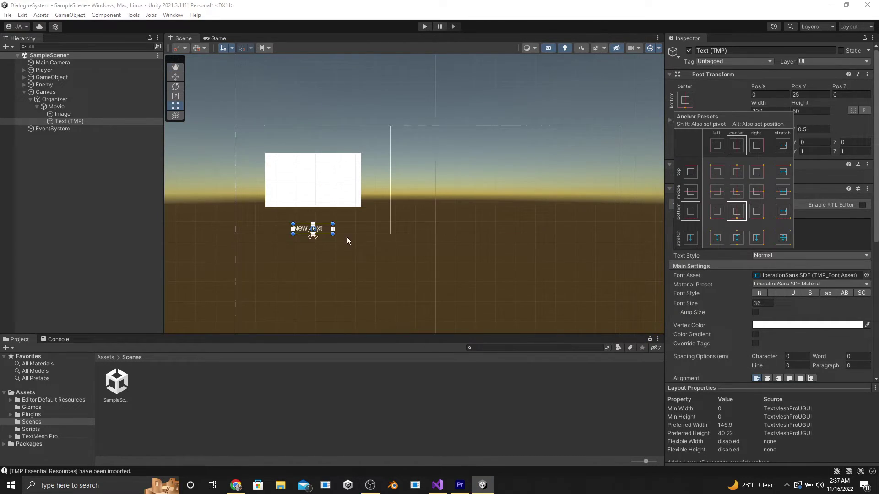
scroll(311, 242, up, 1)
click(746, 232)
text(Movie )
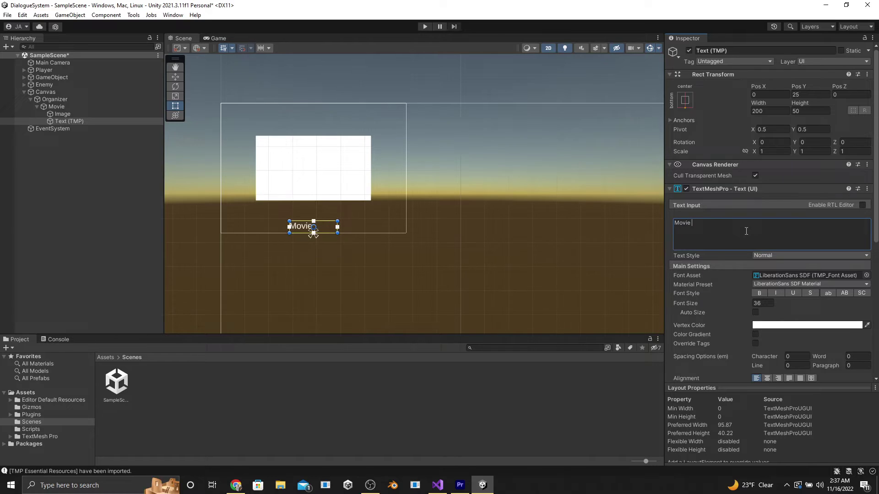
text(Name)
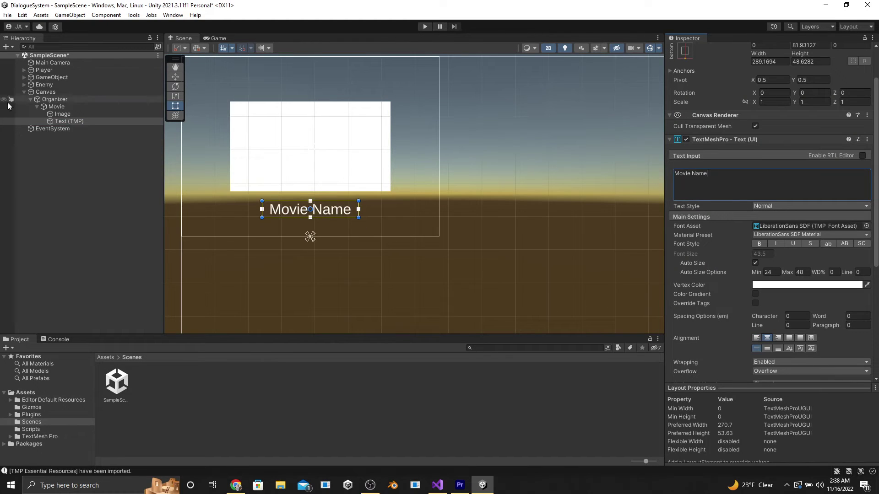
Duplicate the title, recolour the copy, and change it to a 'Directed by' credit
key(ctrl+d)
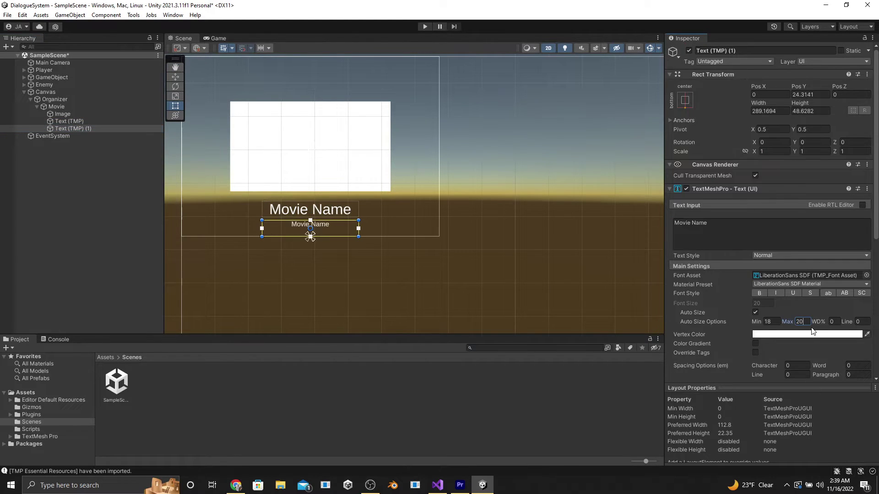
click(807, 334)
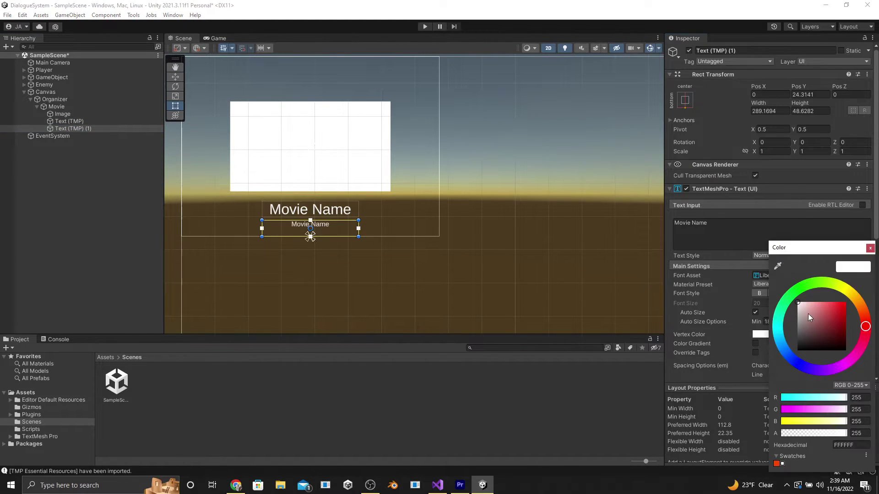
click(795, 235)
key(ctrl+a)
text(Directed by Martin Martinson)
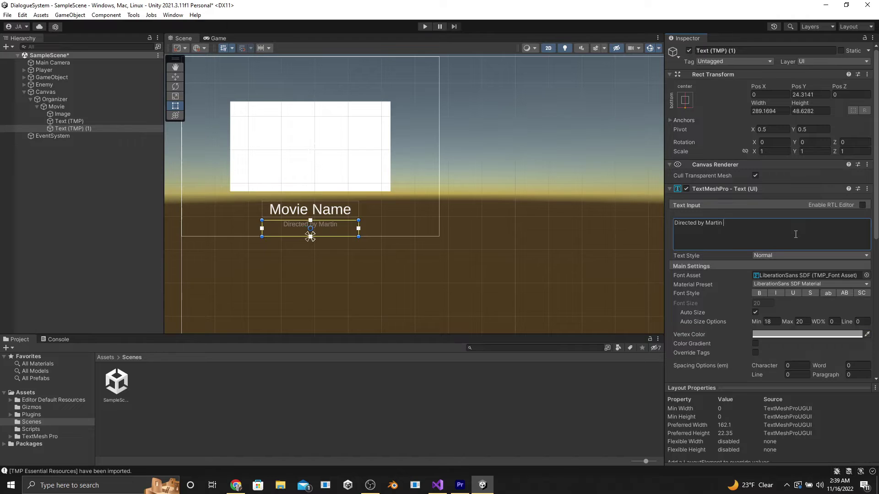
Shorten the Movie card's height in the Scene view
click(216, 38)
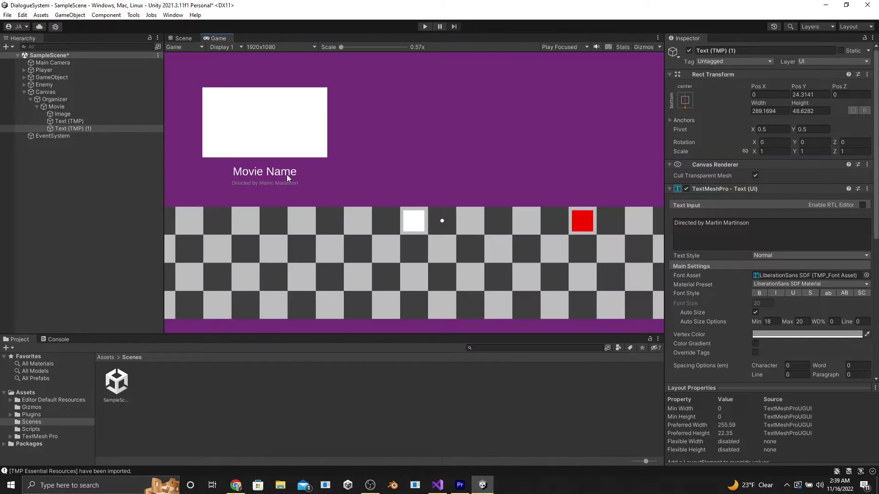
click(183, 38)
click(62, 106)
drag(439, 236, 414, 195)
click(104, 99)
click(91, 106)
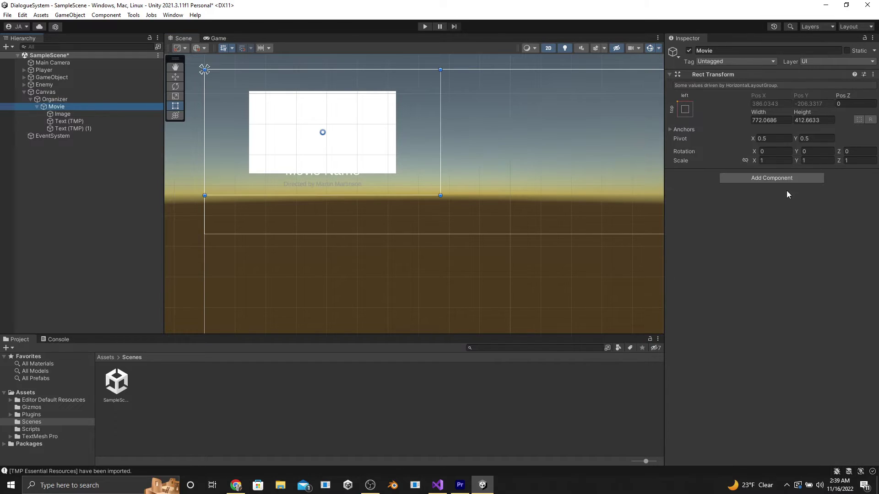
Add a Vertical Layout Group to Movie with Lower Center child alignment, then make it taller
click(772, 176)
click(777, 218)
click(806, 203)
click(804, 253)
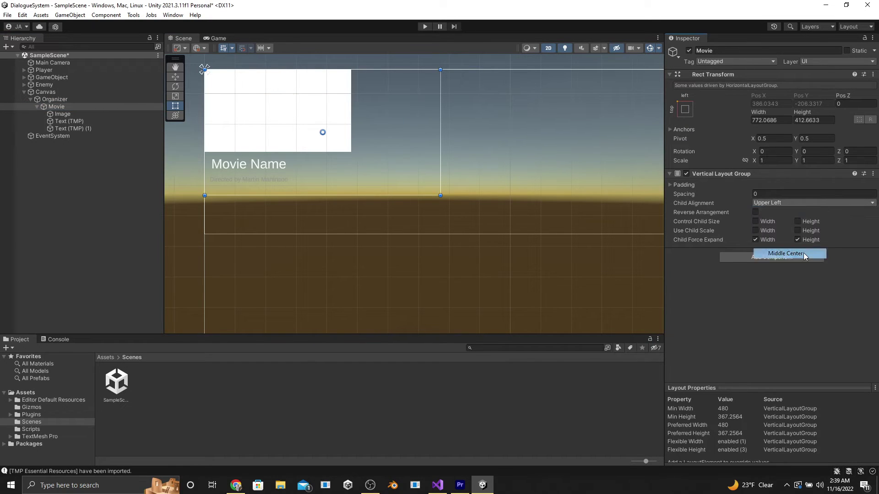
click(790, 203)
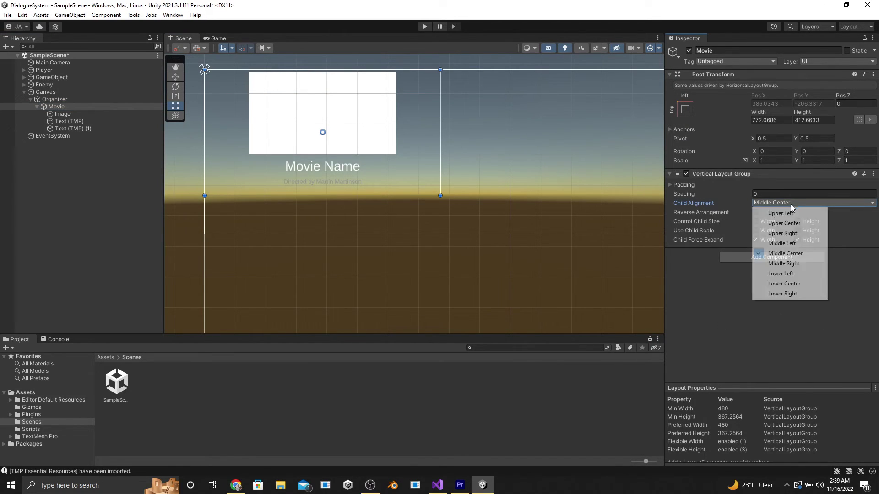
click(801, 280)
drag(403, 196, 404, 210)
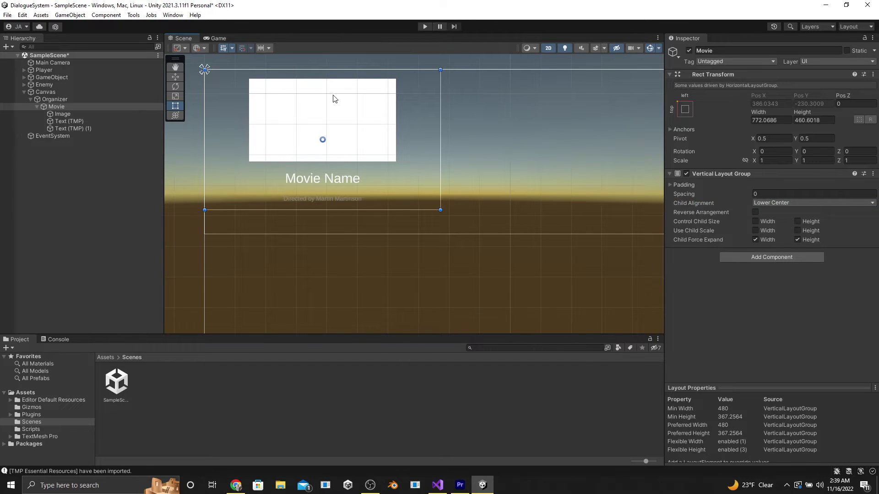
Shrink the card to fit its contents, duplicate it into a row, and preview it in Game view
click(215, 38)
drag(371, 210, 398, 178)
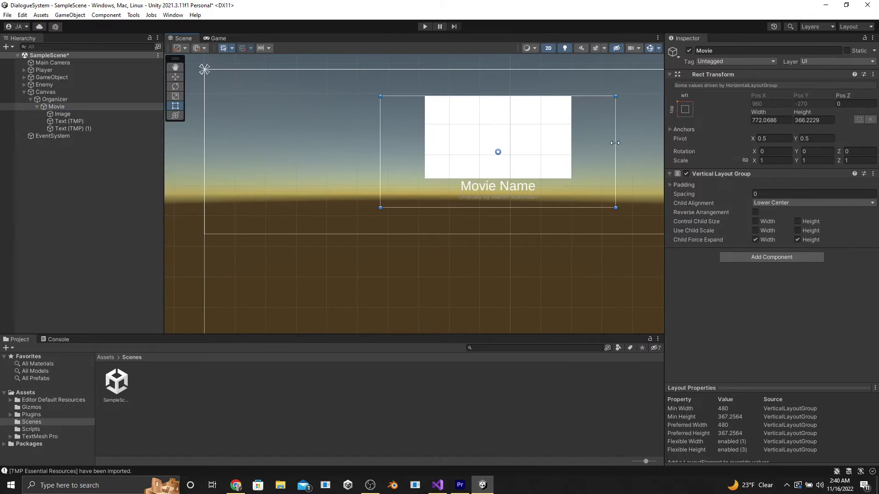
key(ctrl+d)
key(ctrl+d)
key(ctrl+d)
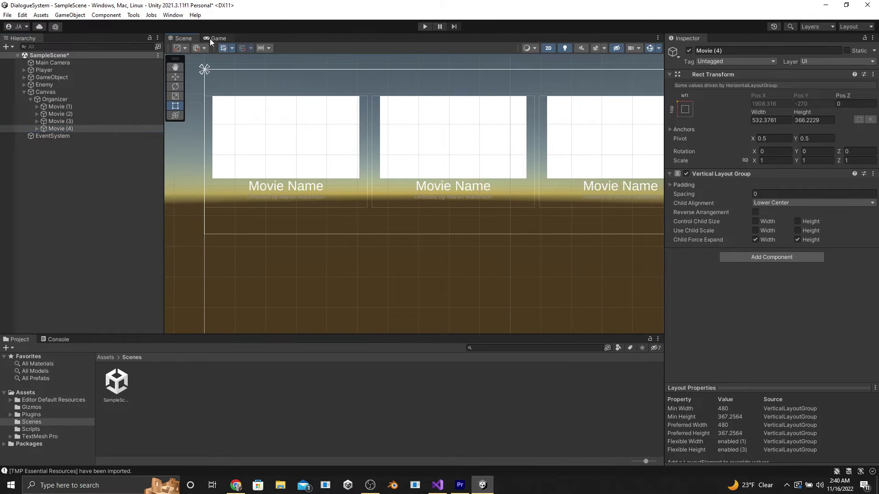
click(216, 38)
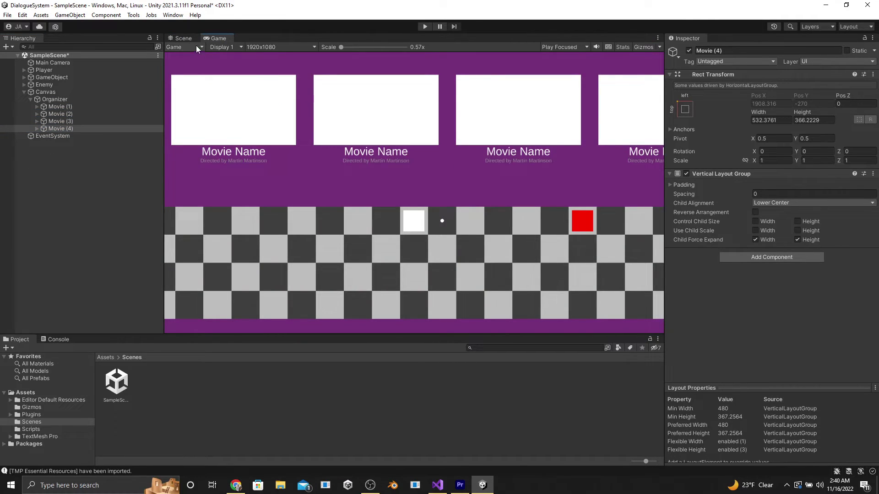
click(184, 38)
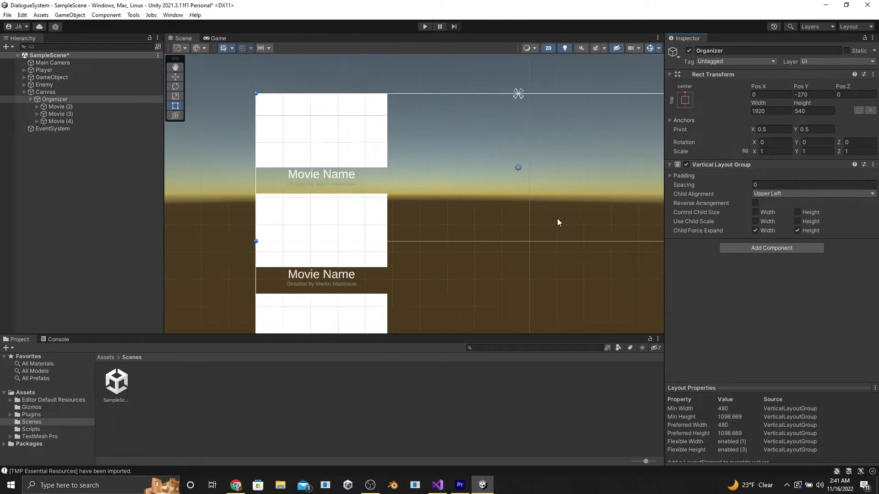
click(56, 106)
Delete the movie cards and create an empty object under Organizer
shift+click(56, 121)
key(Delete)
right_click(52, 99)
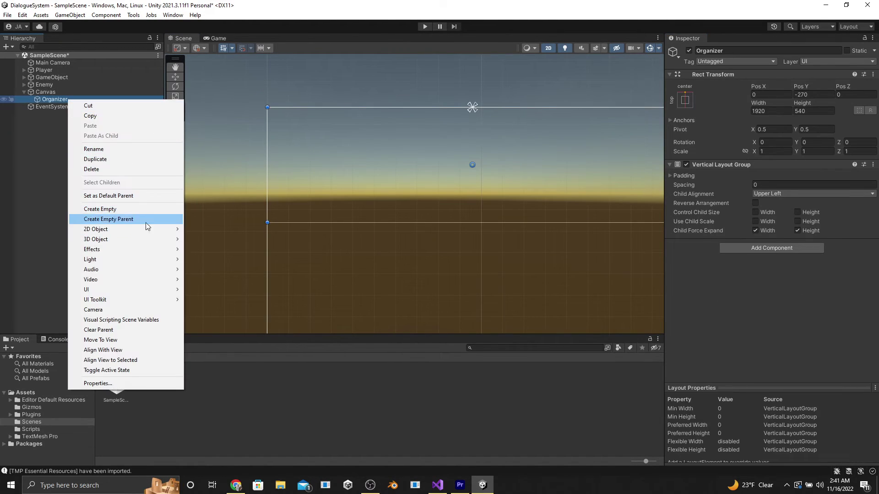
click(100, 209)
Add an Image to the new object using Circle Portrait as its Source Image
right_click(52, 107)
mouse_move(78, 295)
click(185, 296)
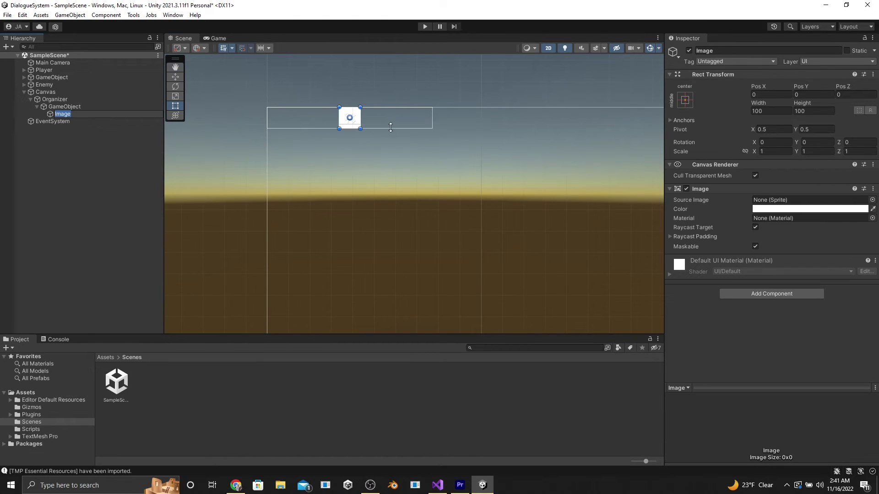
click(872, 200)
scroll(603, 258, down, 5)
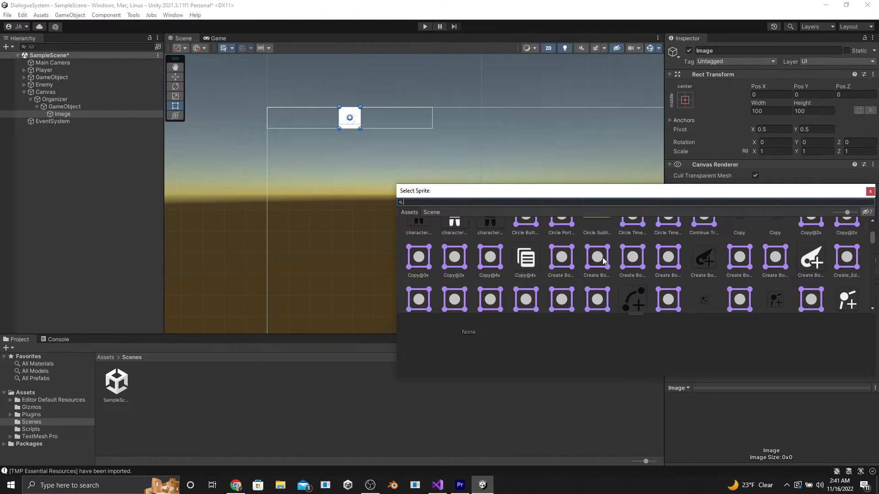
scroll(602, 257, up, 5)
double_click(562, 259)
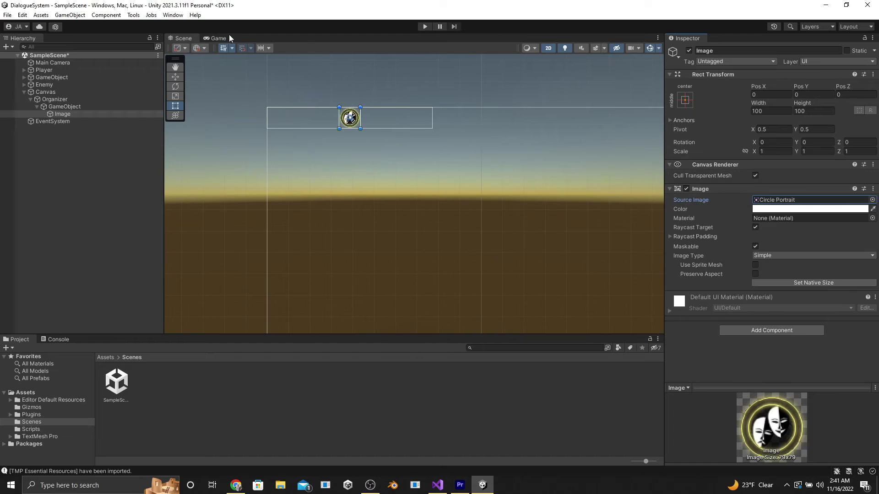
Give the row a Horizontal Layout Group, add a second Image, and align Organizer's children middle left
click(64, 107)
click(772, 177)
click(760, 235)
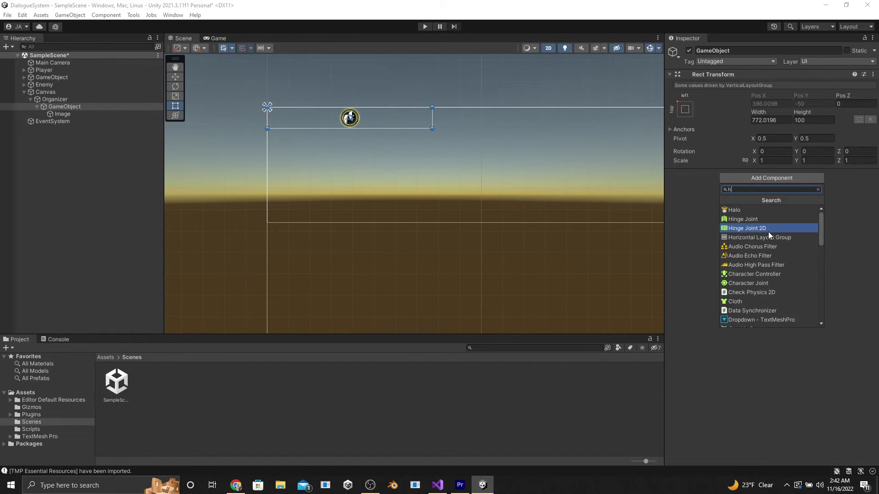
click(774, 266)
right_click(64, 106)
mouse_move(92, 296)
click(226, 299)
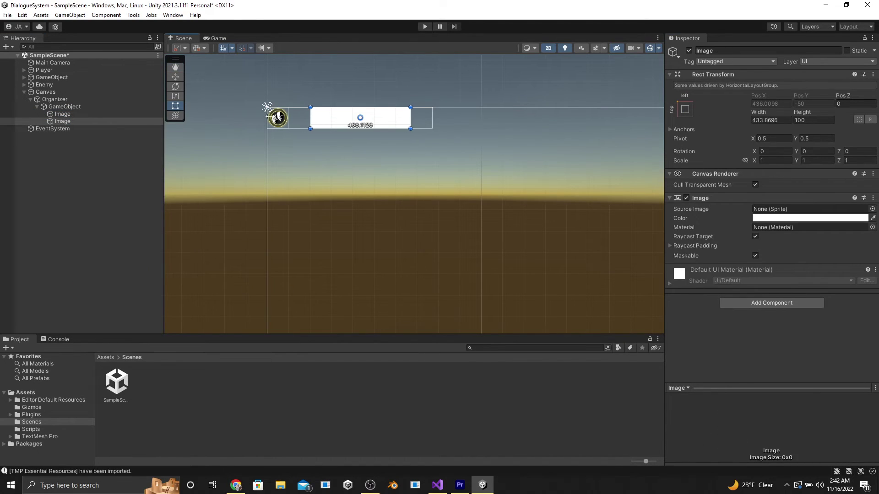
click(91, 107)
click(799, 194)
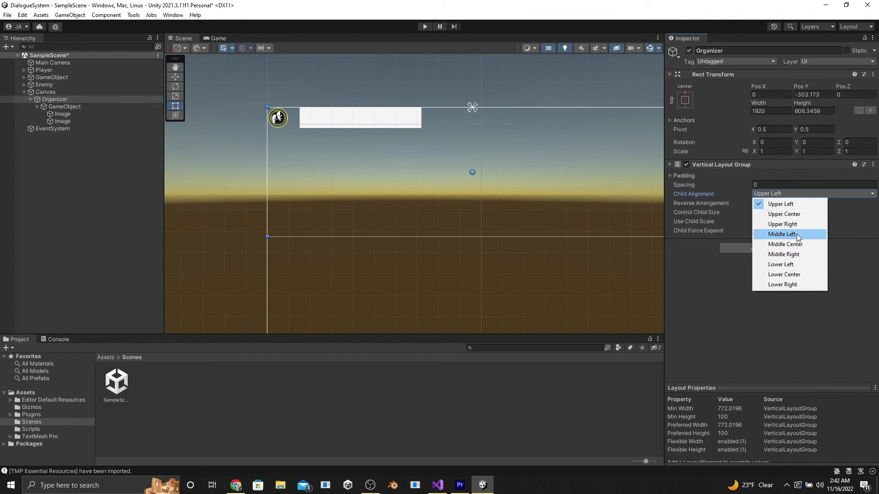
Add a black TextMeshPro text inside the message bar, stretched to fill it
click(799, 231)
right_click(62, 121)
mouse_move(92, 312)
click(227, 323)
click(807, 325)
click(685, 100)
alt+click(784, 238)
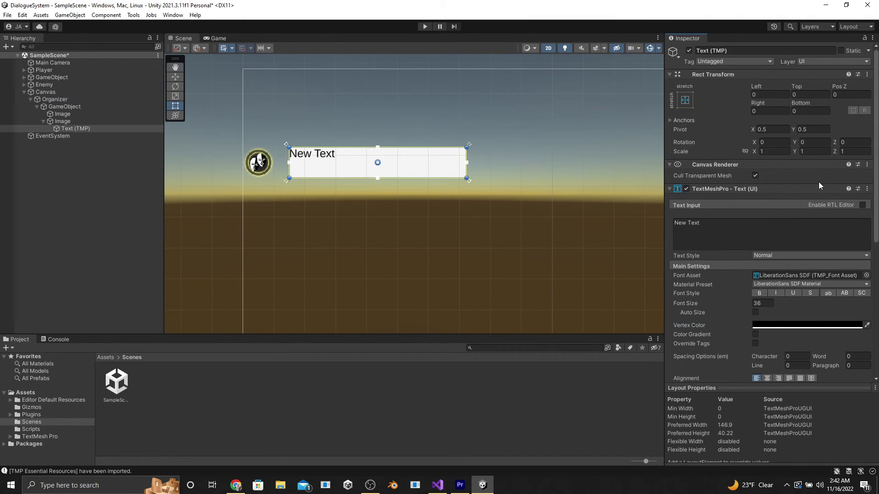
click(755, 225)
Enter 'Hey this is a text message' on a new line and preview it in Game view
key(Return)
key(Return)
text(Hey this is a text message)
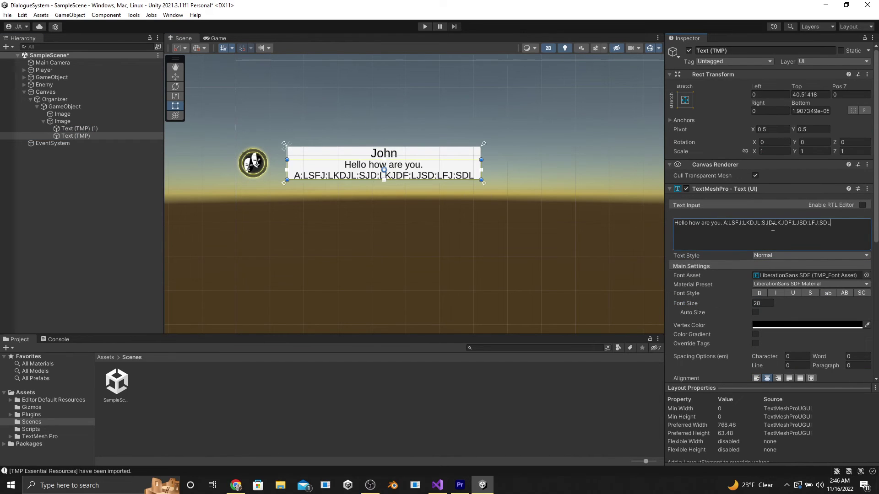
click(219, 38)
click(183, 38)
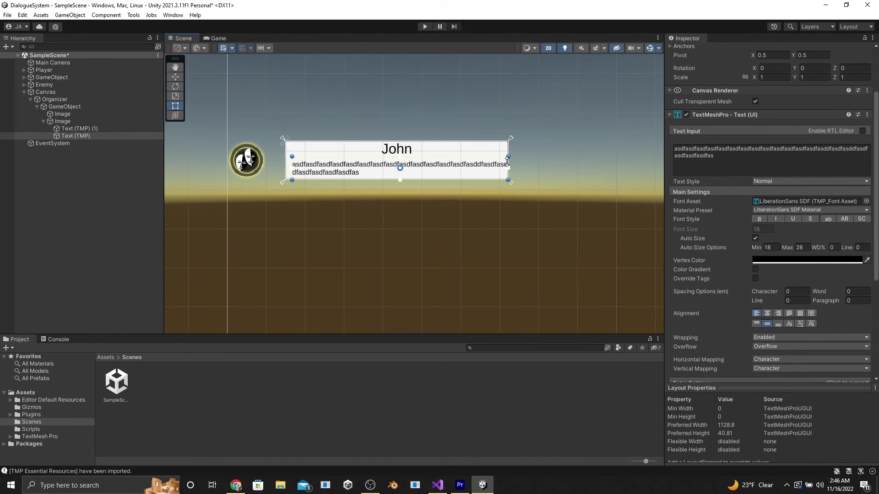
Duplicate the GameObject chat row with Ctrl+D and check the stacked rows in Game view
click(78, 114)
click(218, 39)
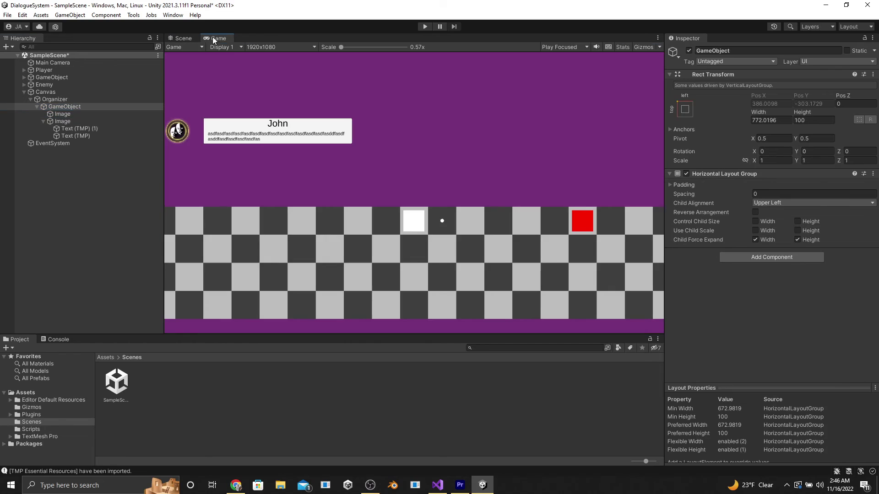
click(183, 38)
key(ctrl+d)
key(ctrl+d)
key(ctrl+d)
key(ctrl+d)
click(219, 39)
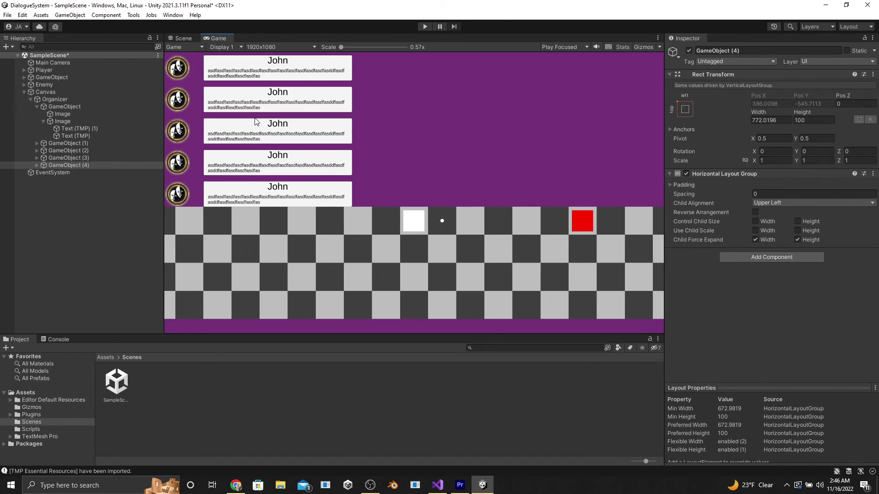